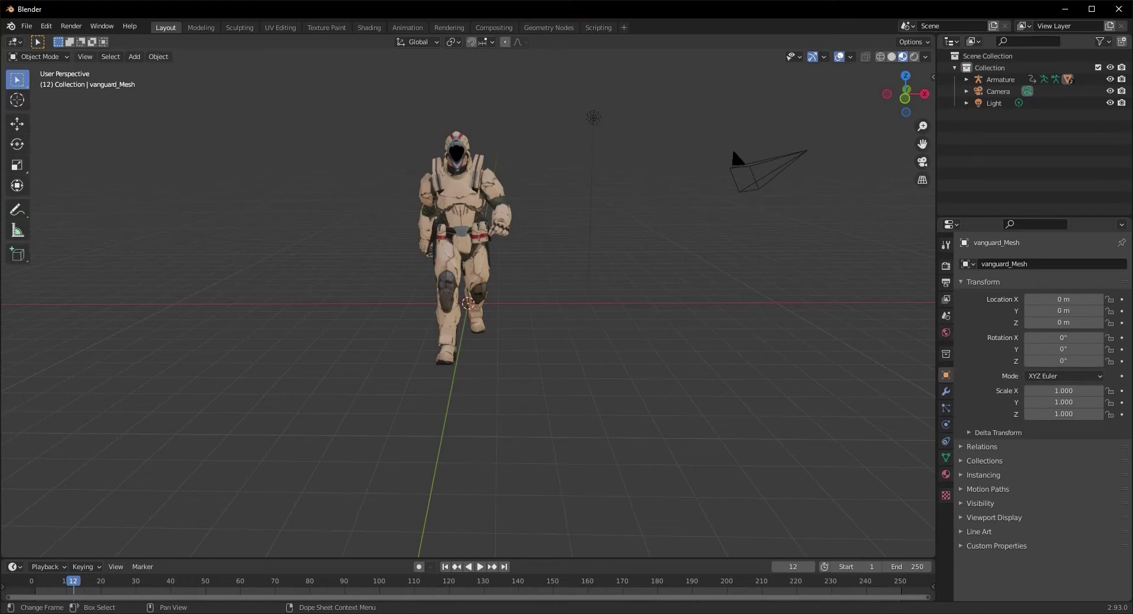
middle_click_drag(544, 286, 552, 355)
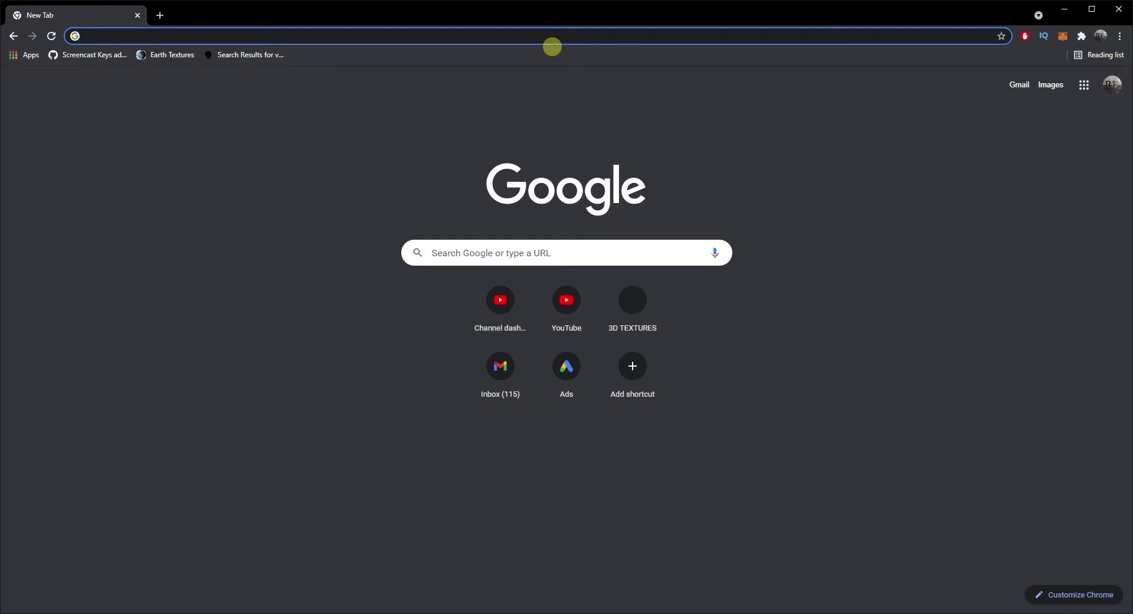
Open the mixamo.com website in the Chrome browser
type("mix")
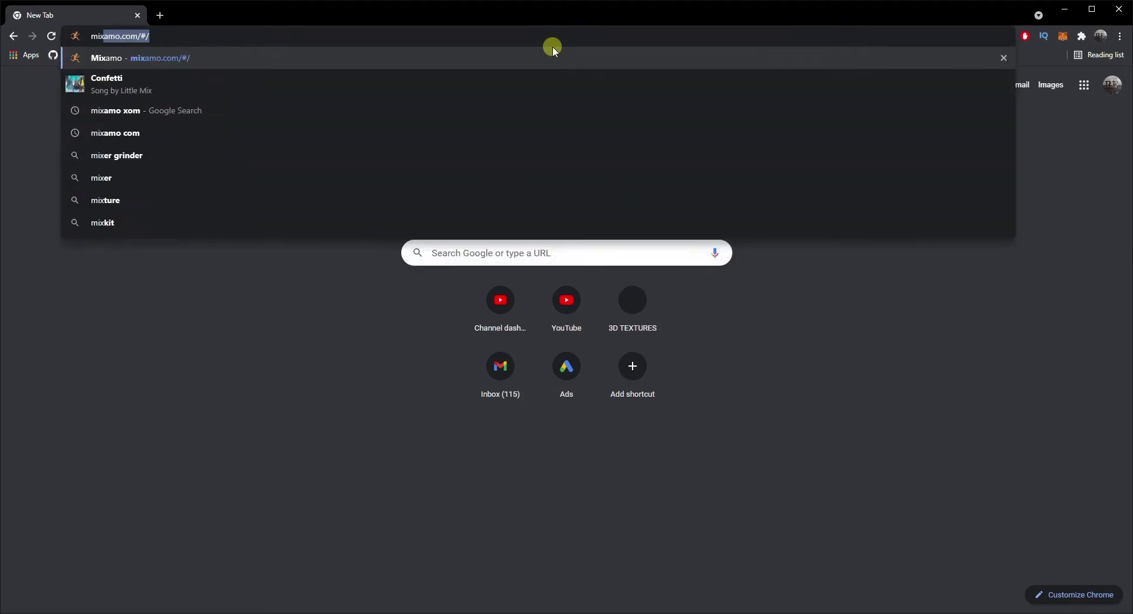
type("amo.com")
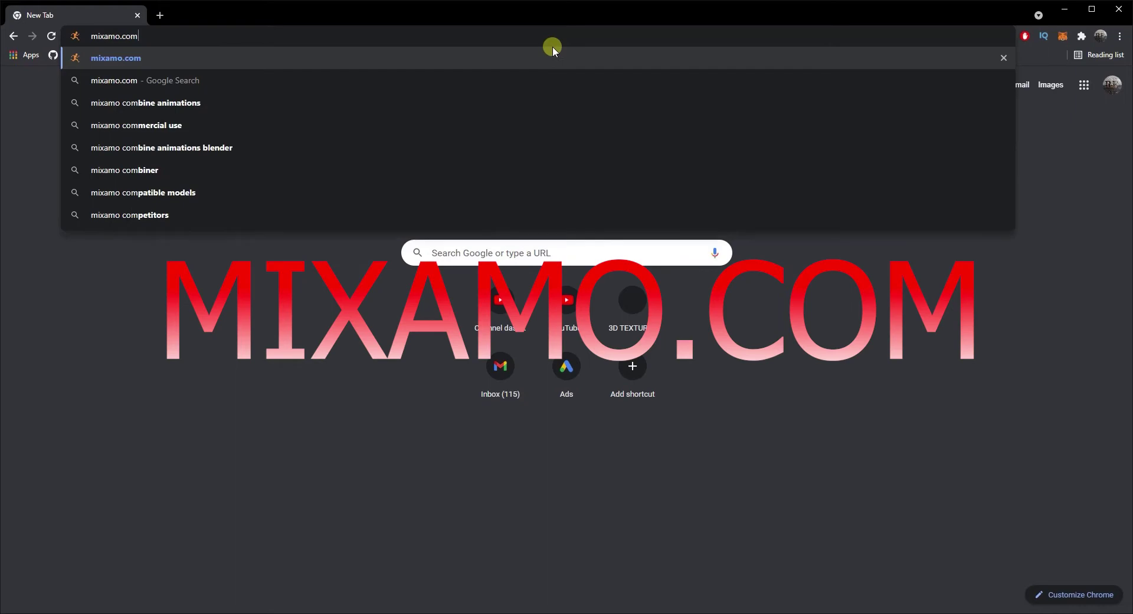
key("Return")
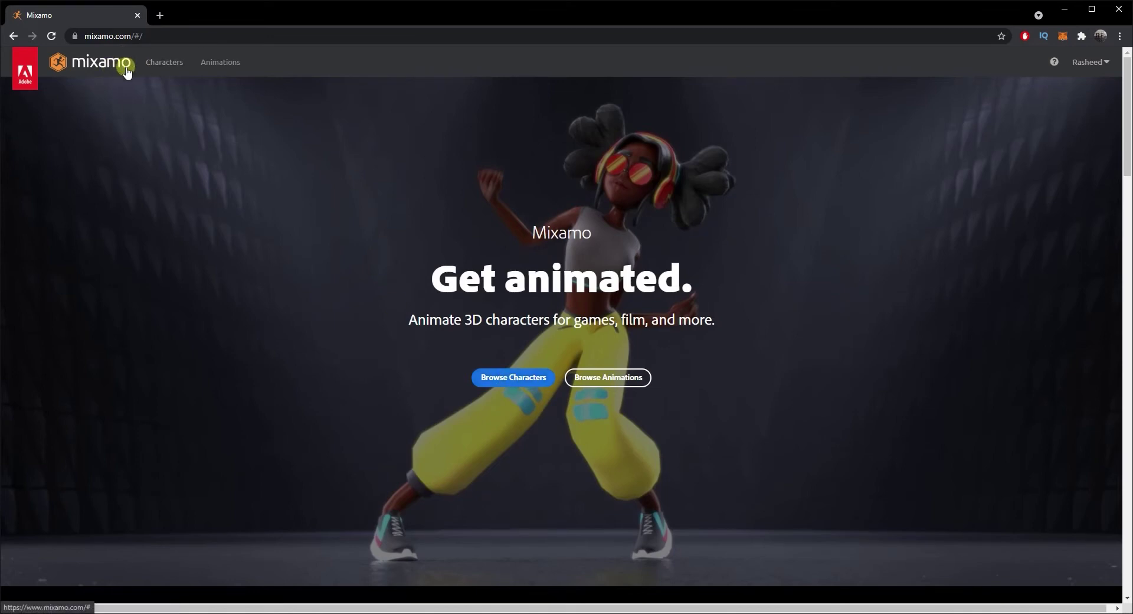
Browse the Mixamo characters and choose Vanguard By T. Choonyung as the character to animate
left_click(172, 66)
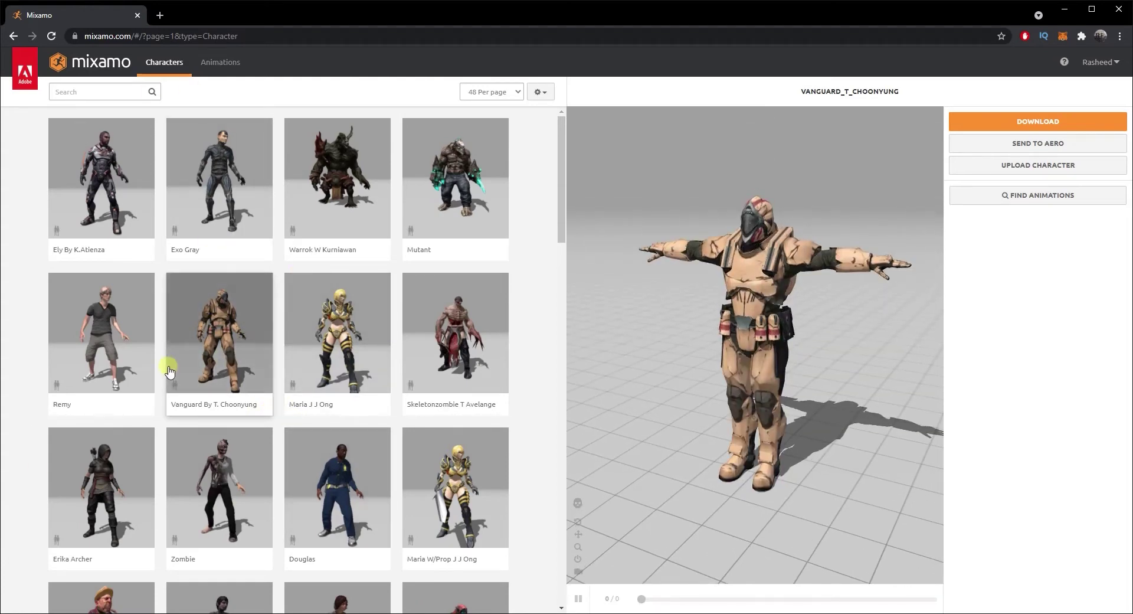
left_click(208, 366)
left_click(785, 217)
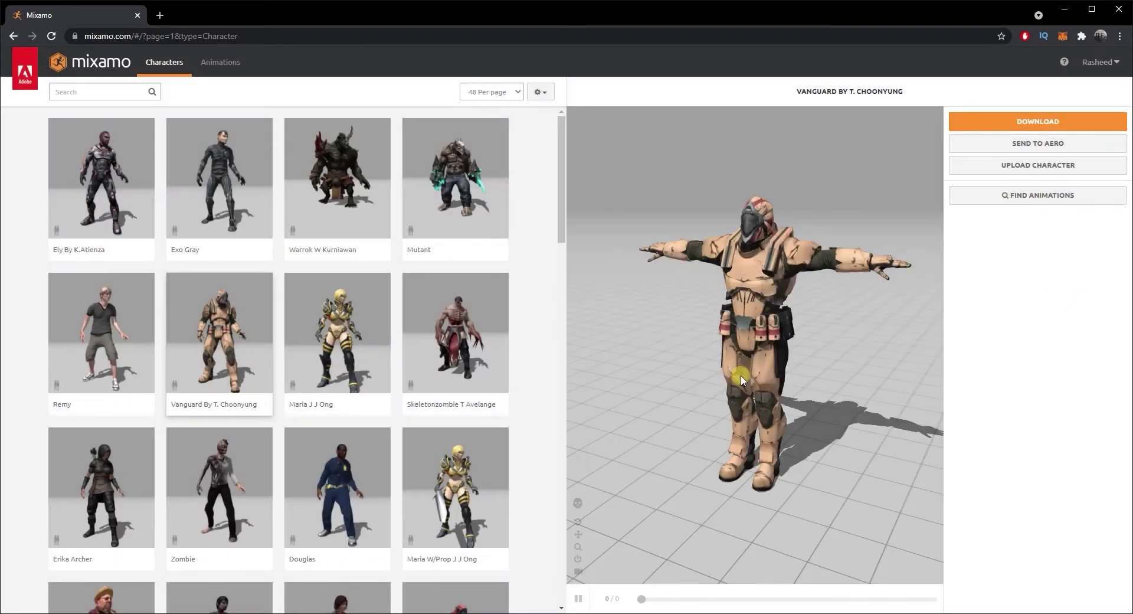
Find animations for the Vanguard character by searching the animation library for "walking"
left_click(1008, 202)
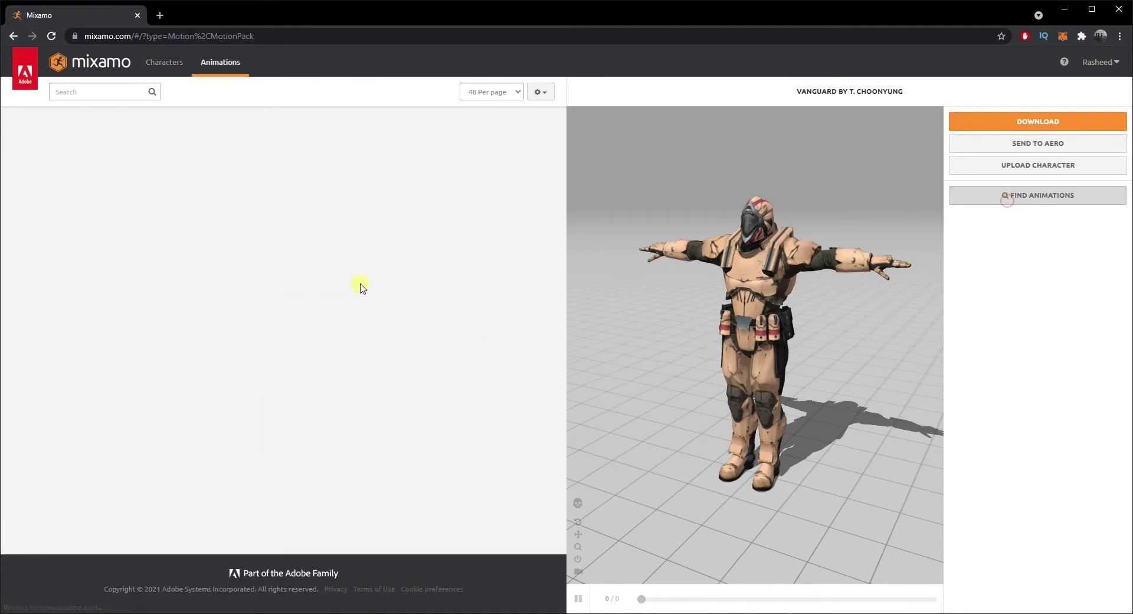
left_click(92, 87)
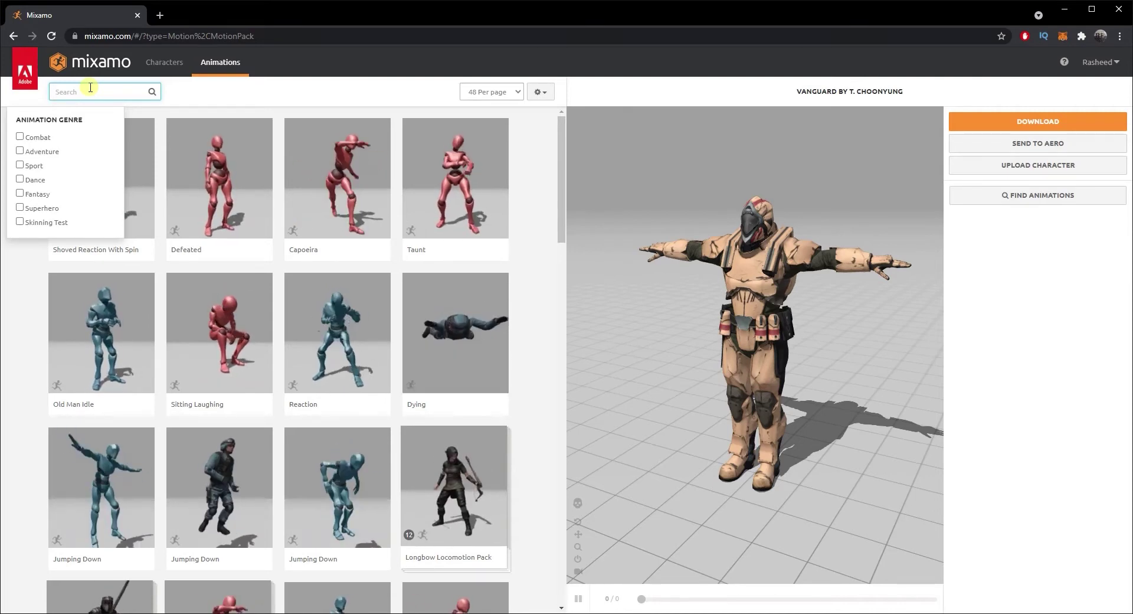
type("waalk")
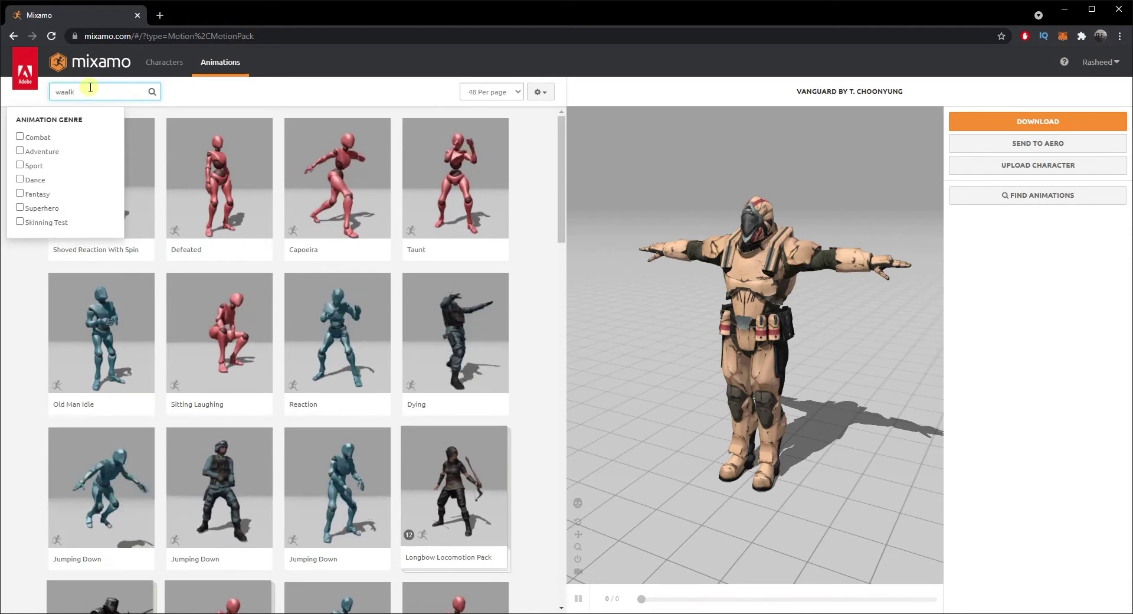
key("BackSpace")
key("BackSpace")
key("BackSpace")
type("lking")
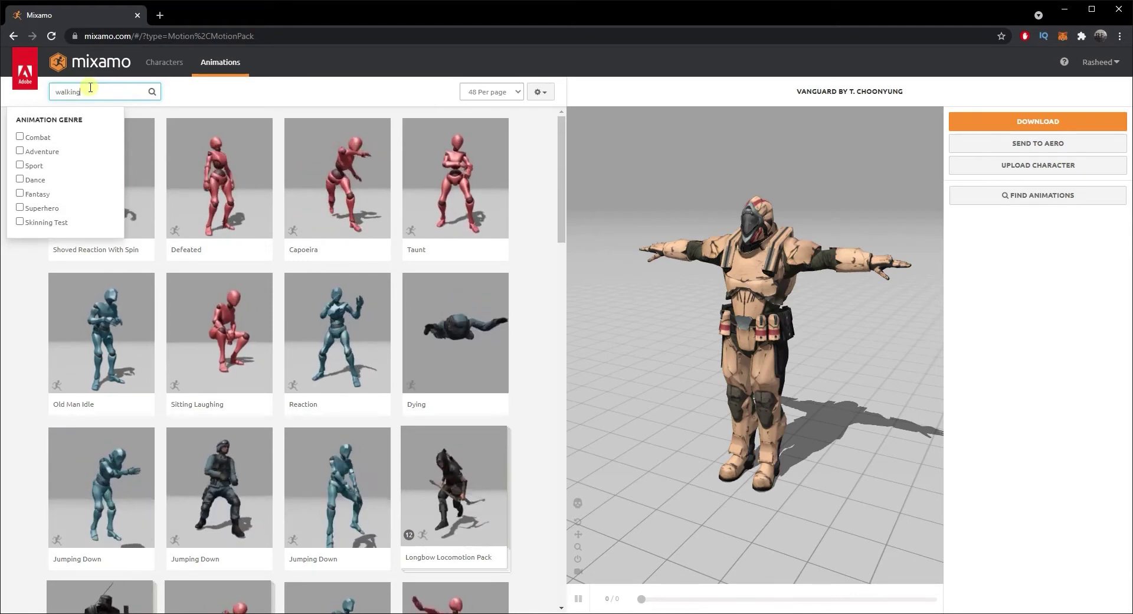
key("Return")
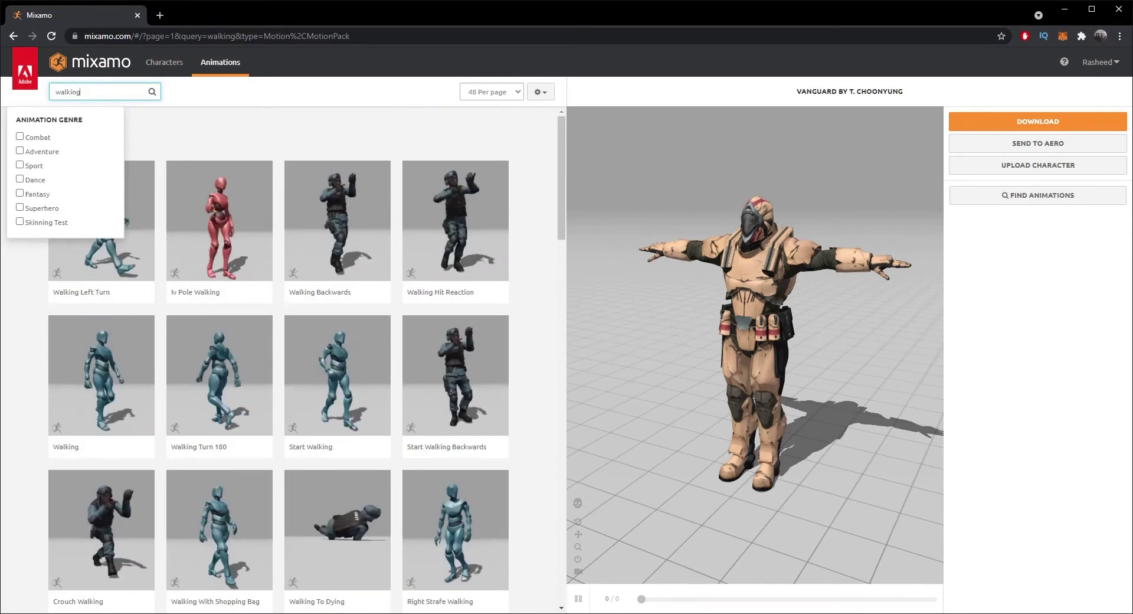
Apply the Walking animation to the Vanguard character with Overdrive at 10 and Character Arm-Space at 81
left_click(83, 374)
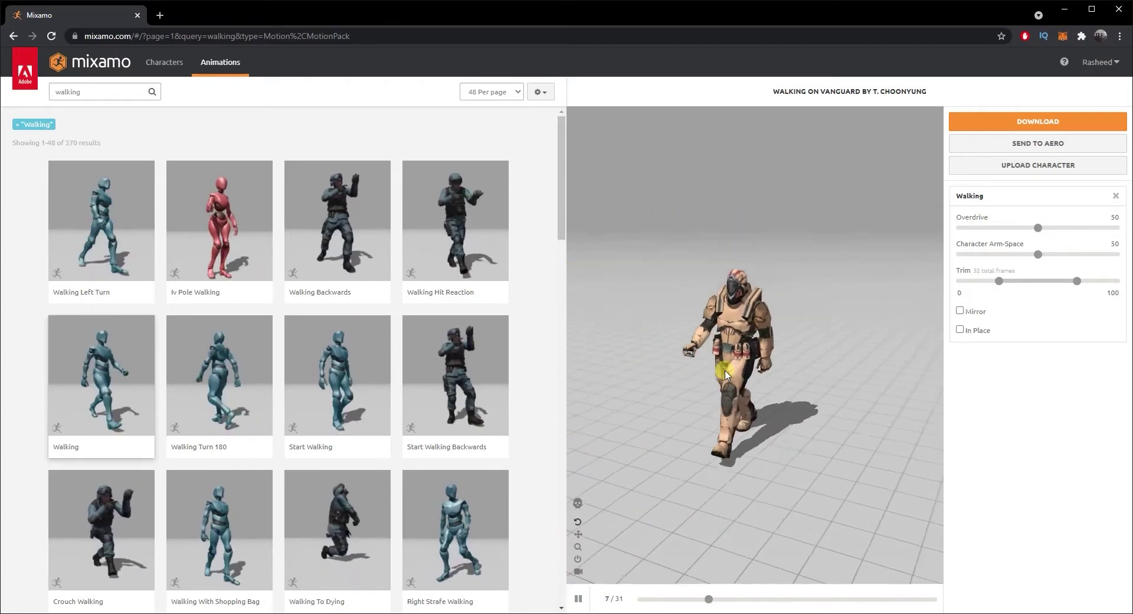
left_click_drag(1041, 232, 978, 232)
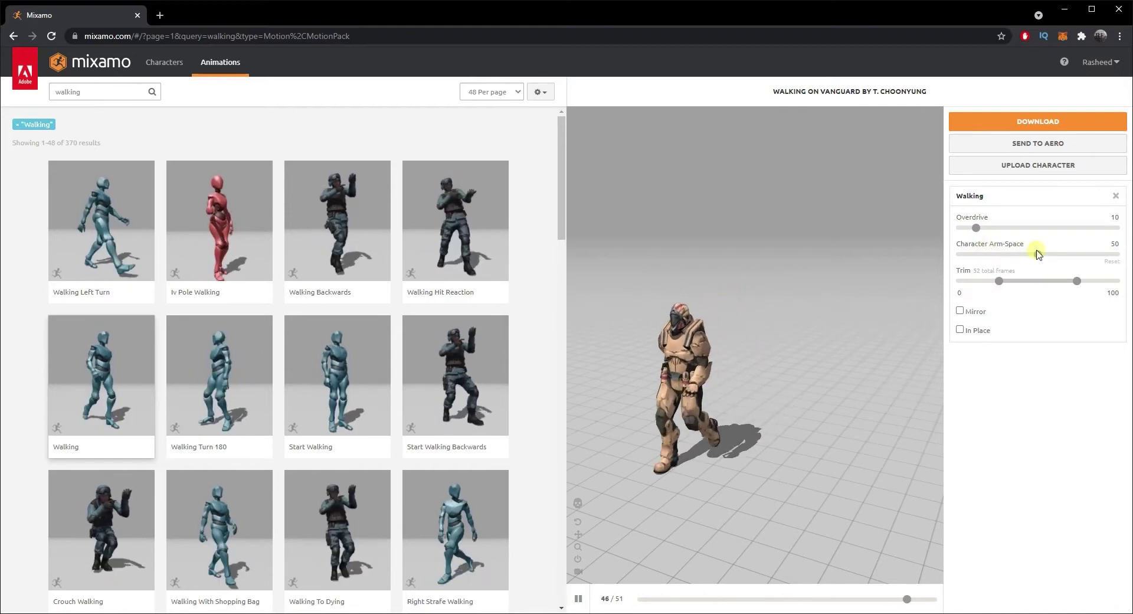
left_click_drag(1038, 254, 1053, 257)
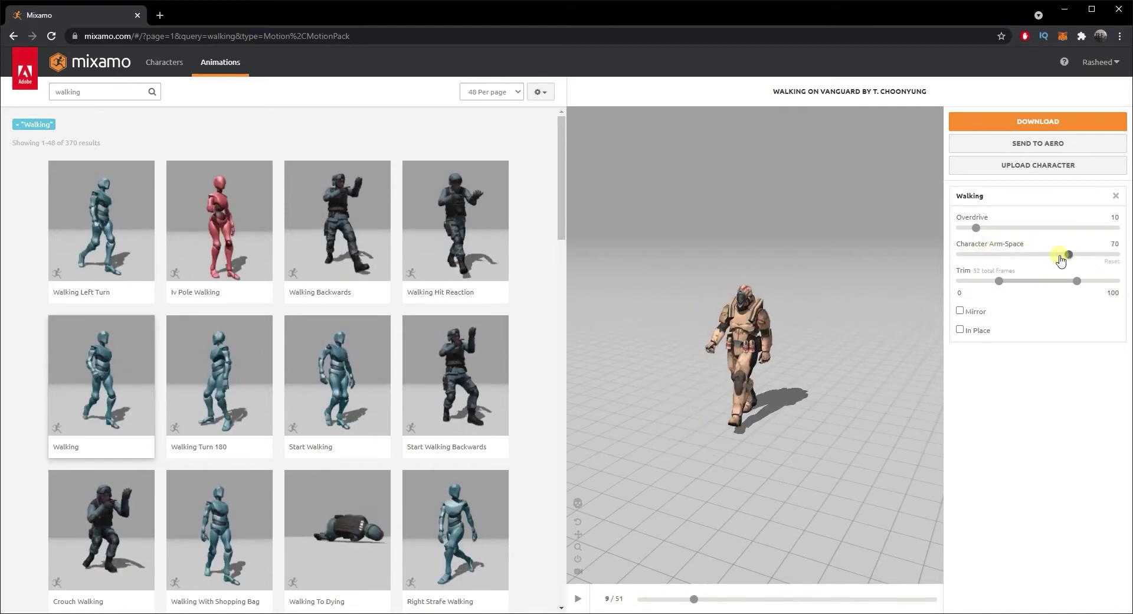
left_click_drag(1086, 264, 1086, 263)
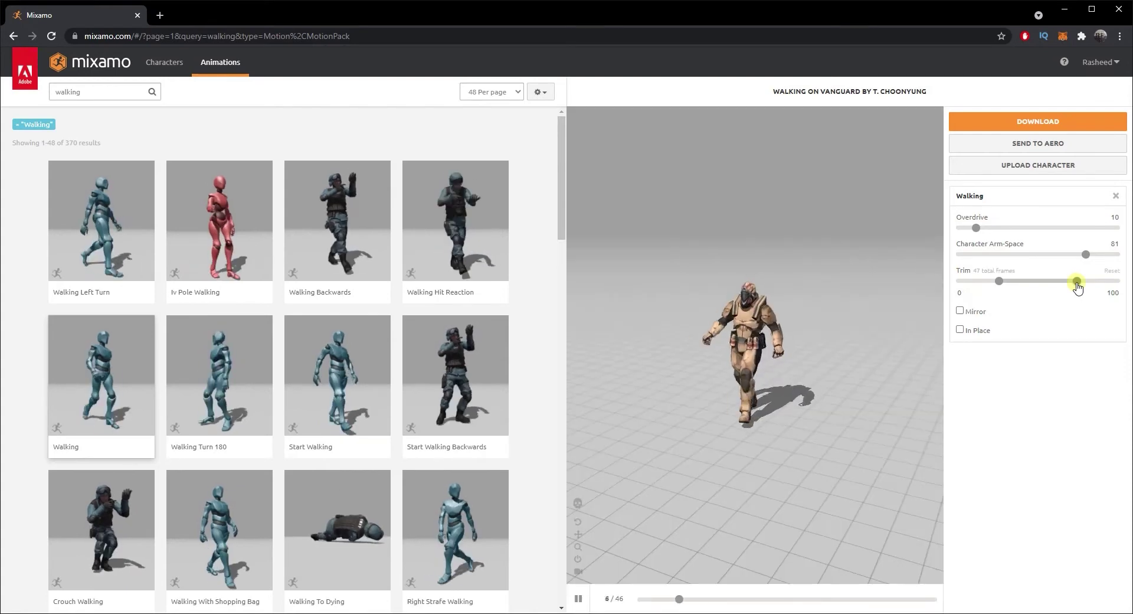
Extend the Walking animation's trim range to -50 through 150, and try the In Place option before leaving it disabled
left_click_drag(1077, 281, 1115, 281)
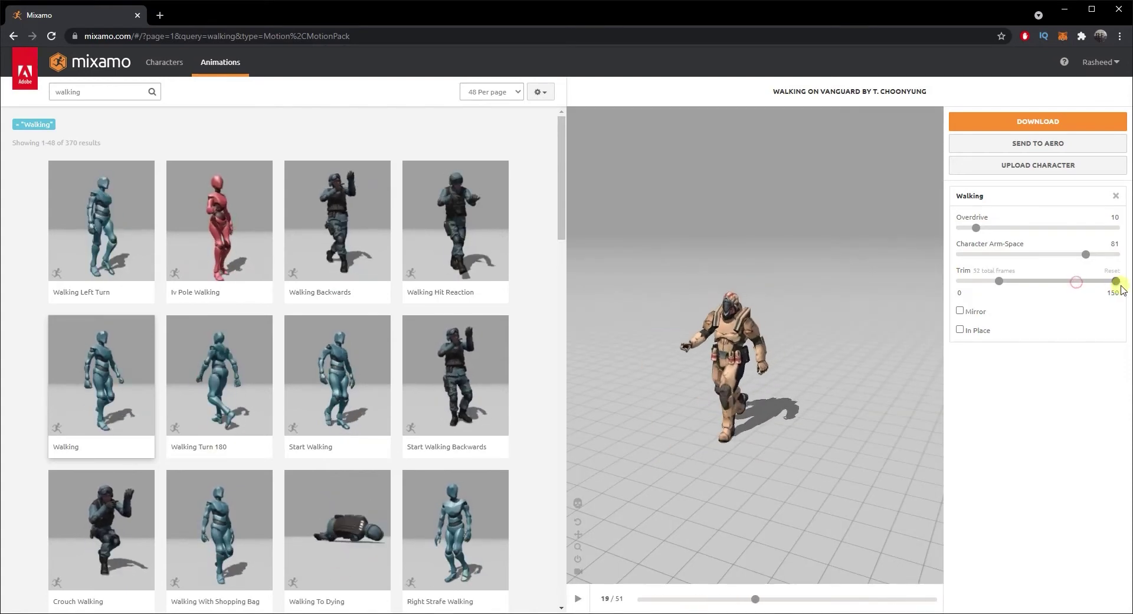
left_click_drag(999, 280, 933, 285)
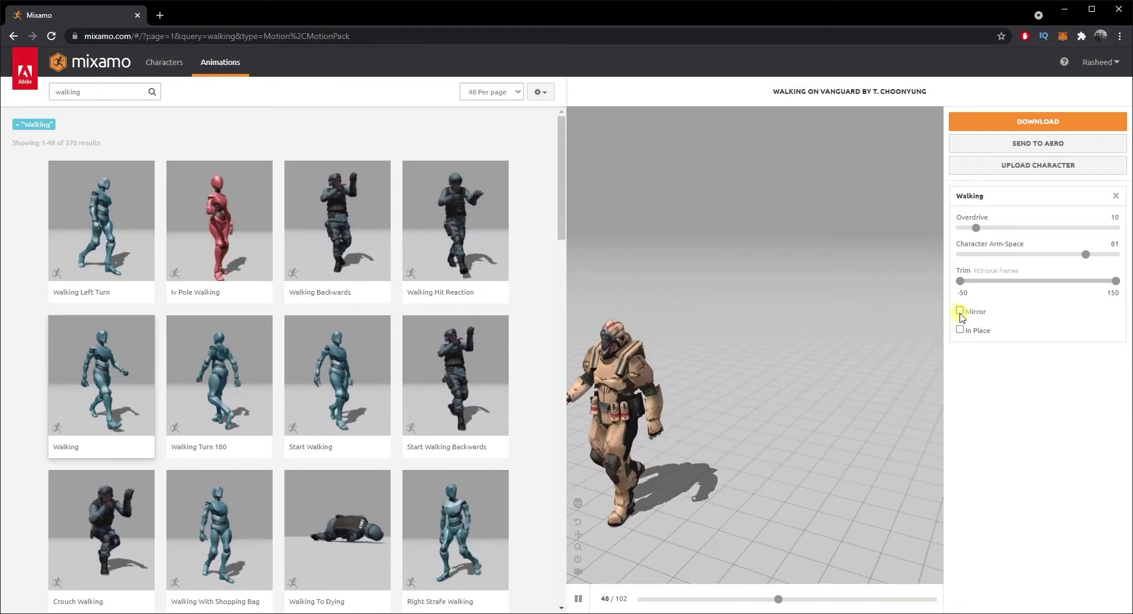
left_click(960, 331)
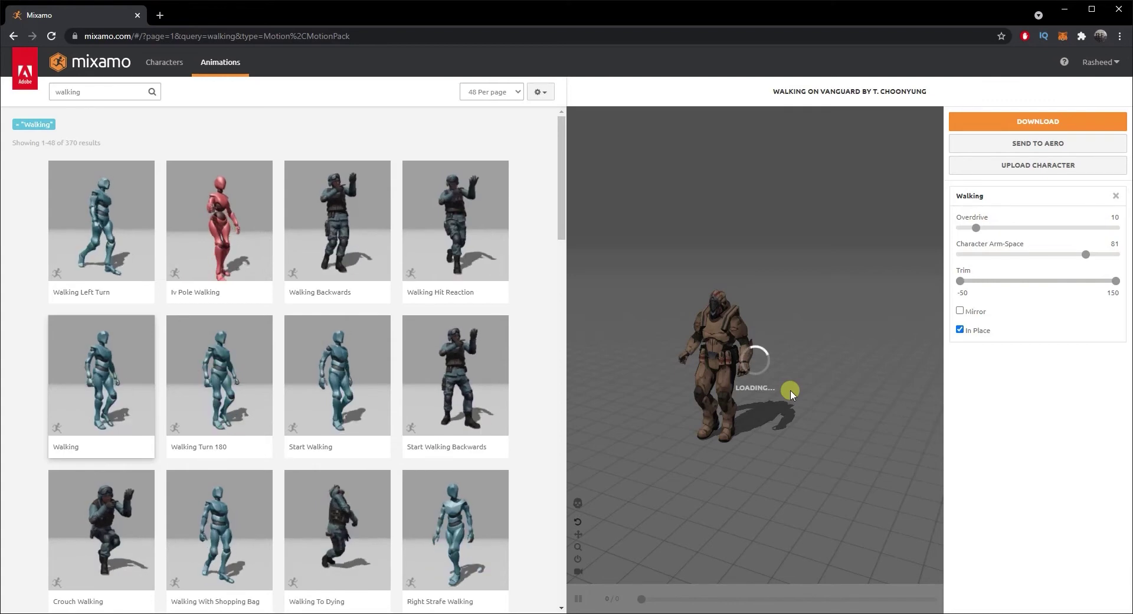
left_click(959, 330)
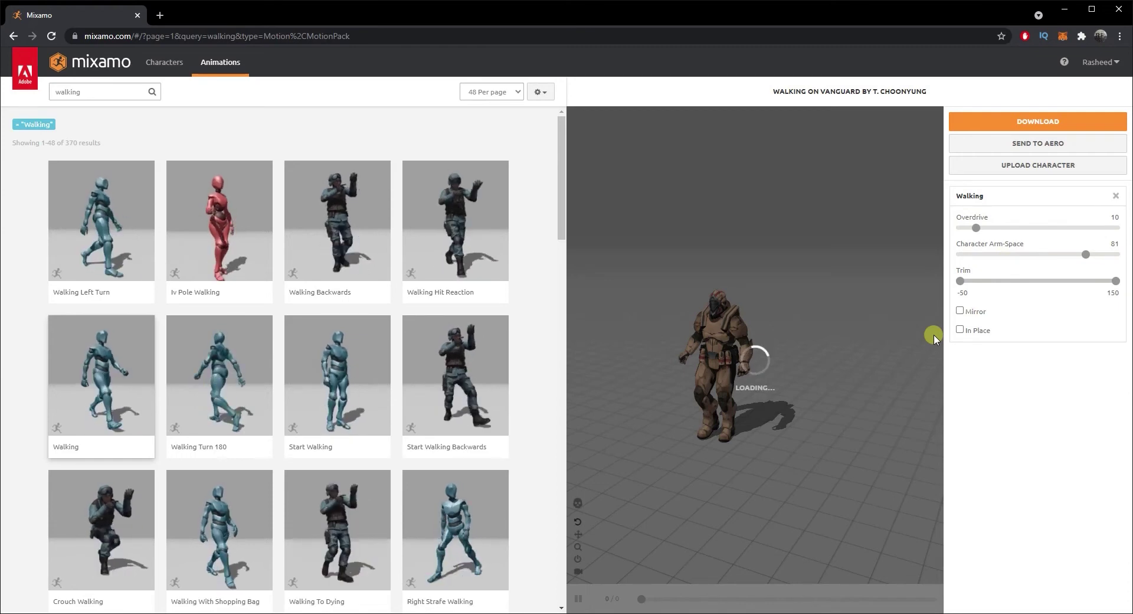
Download the animated character as Collada (.dae) with skin, 30 frames per second and no keyframe reduction
left_click(1022, 122)
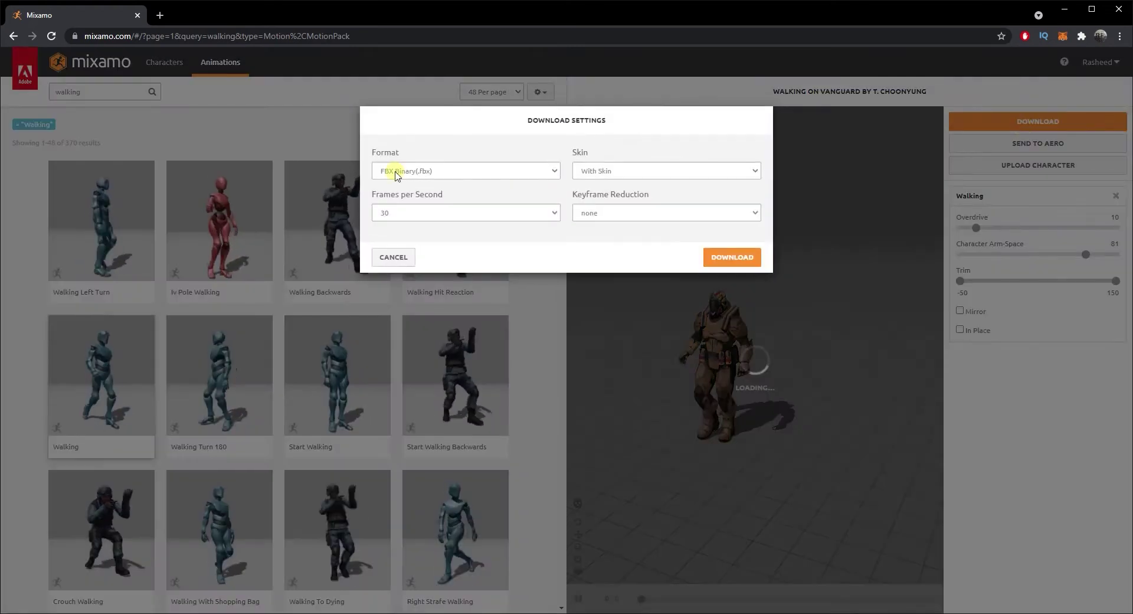
left_click(395, 172)
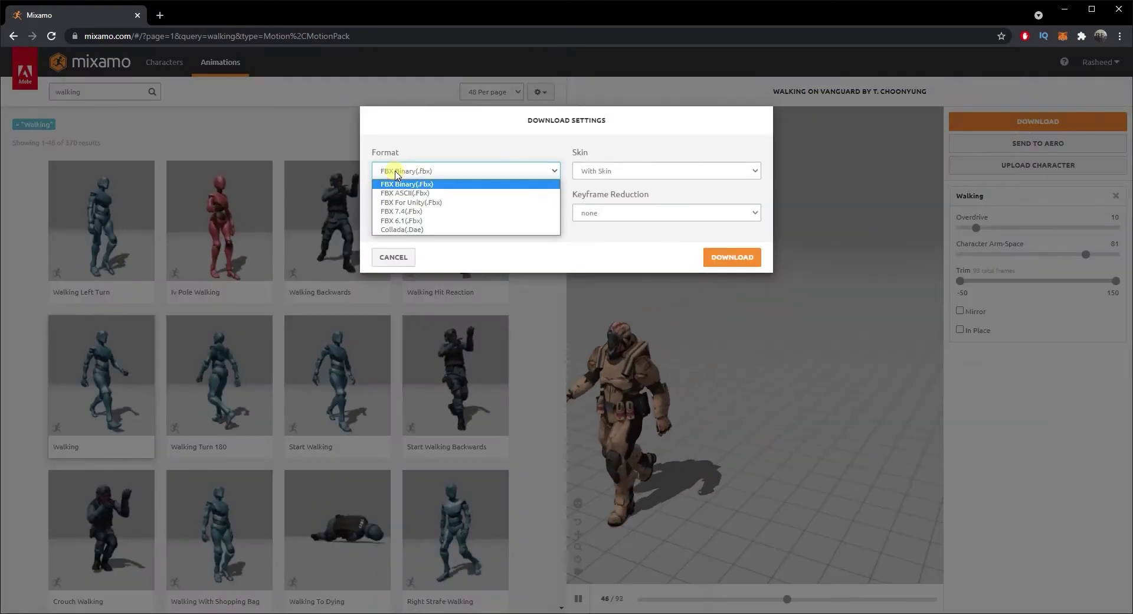
left_click(410, 230)
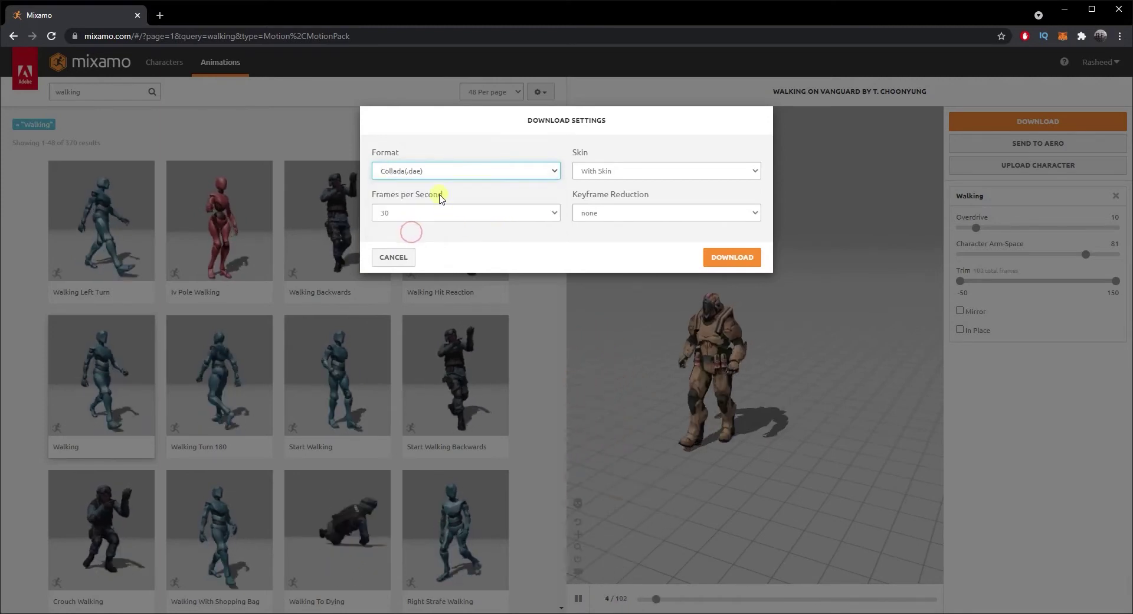
left_click(626, 171)
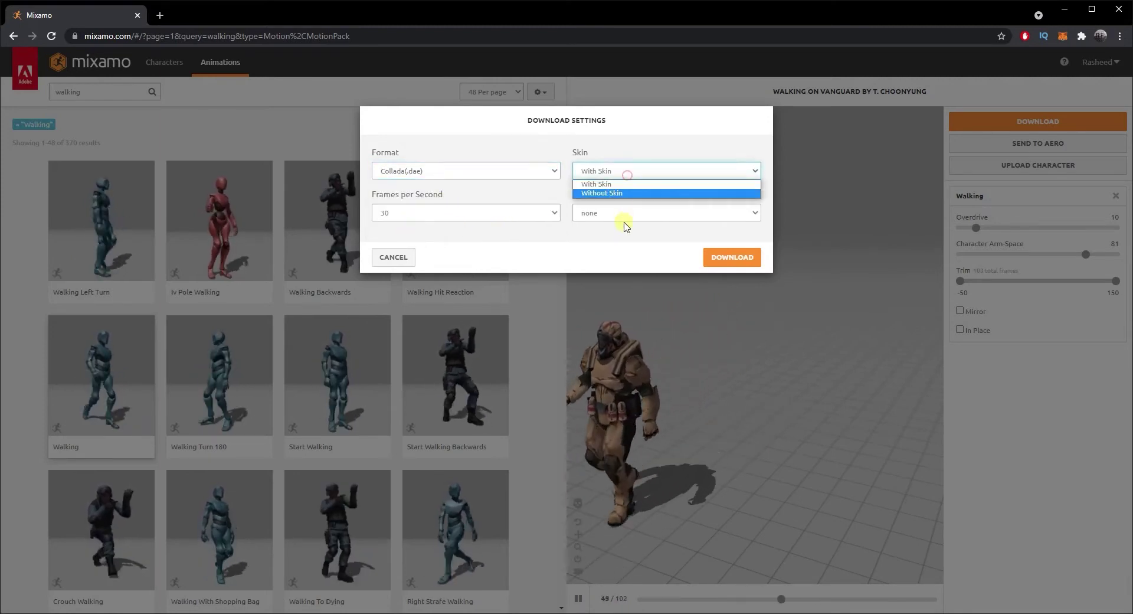
left_click(607, 182)
left_click(445, 213)
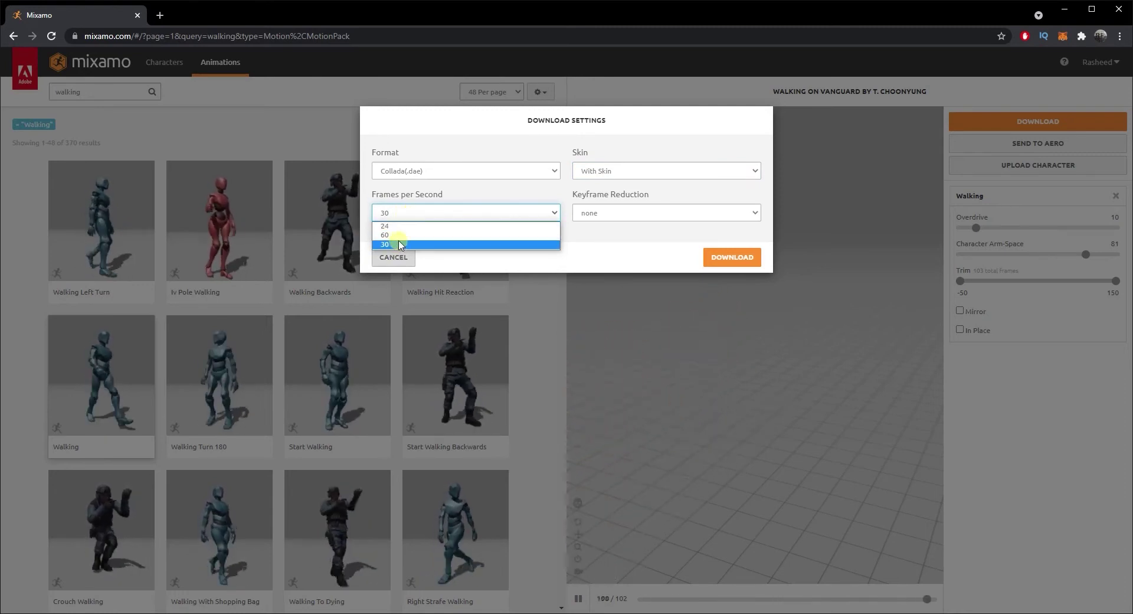
left_click(423, 218)
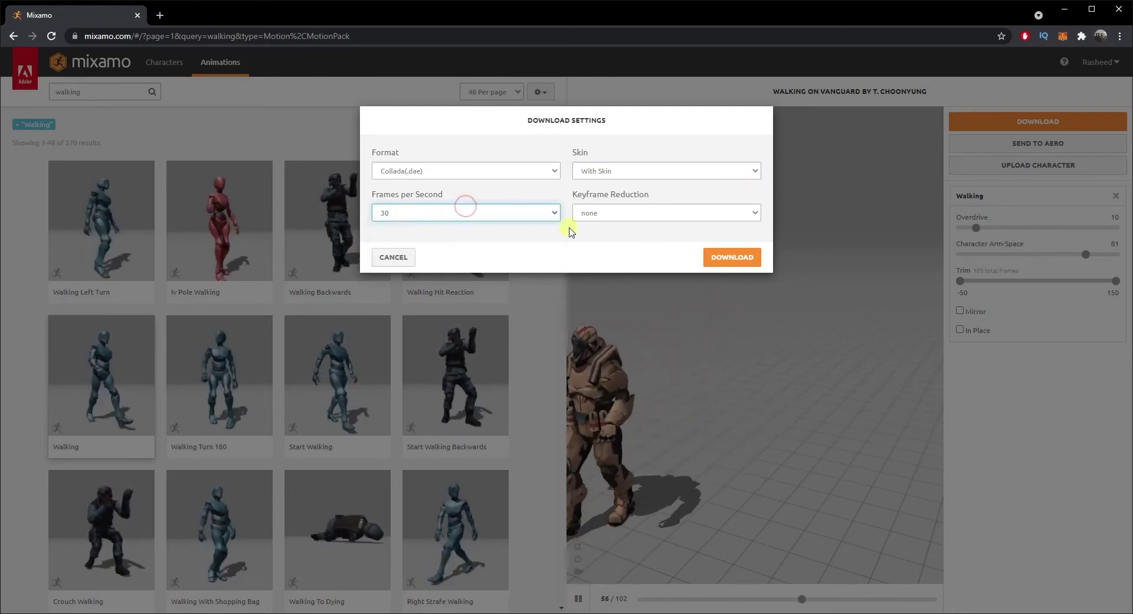
left_click(422, 218)
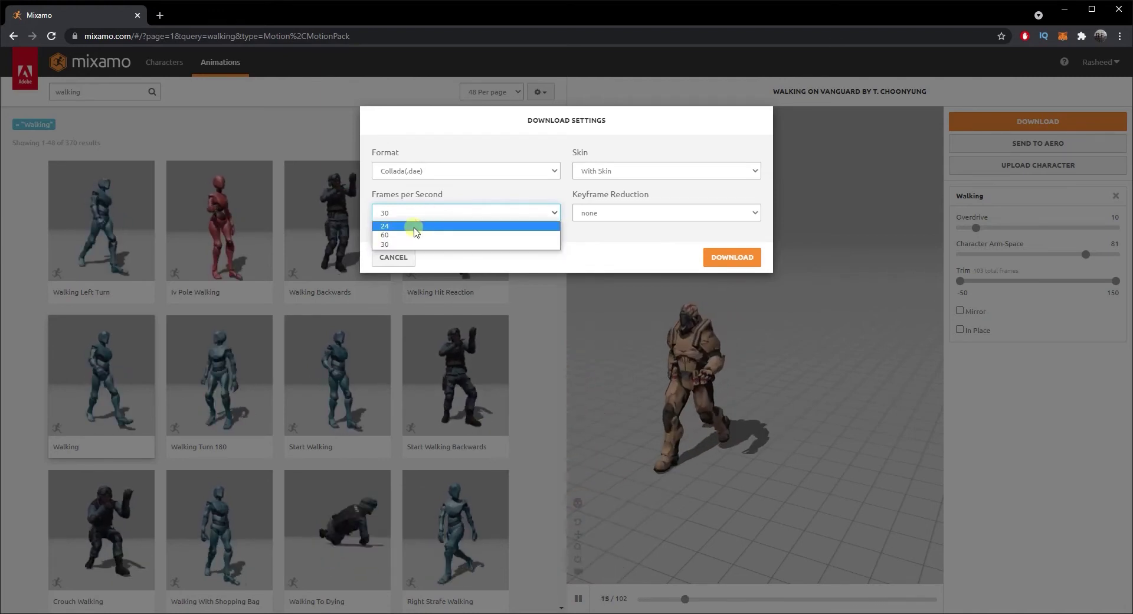
left_click(503, 199)
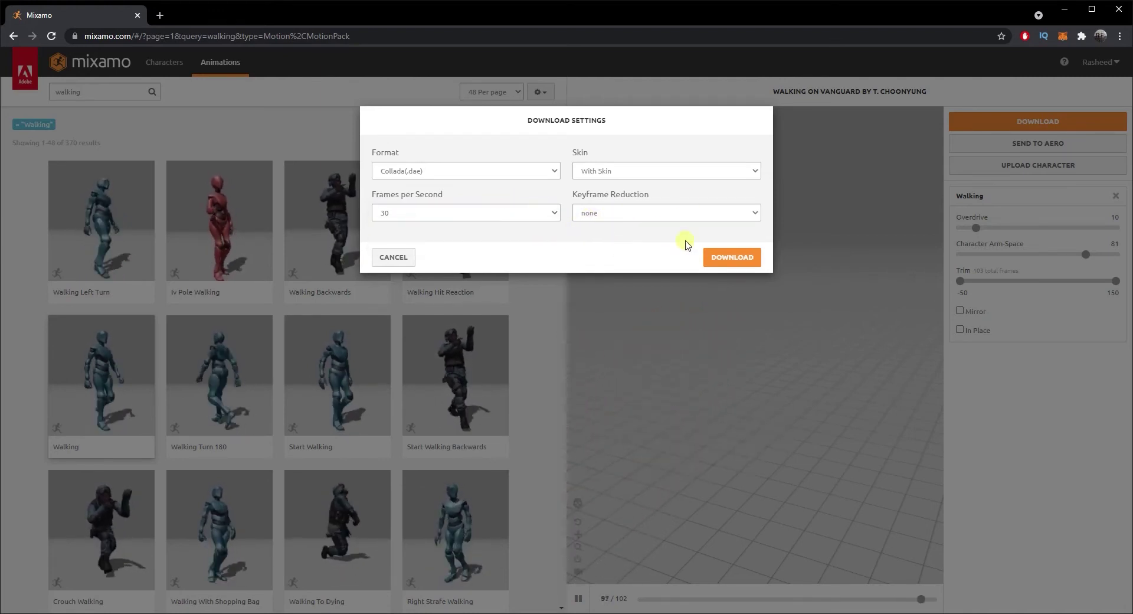
left_click(719, 259)
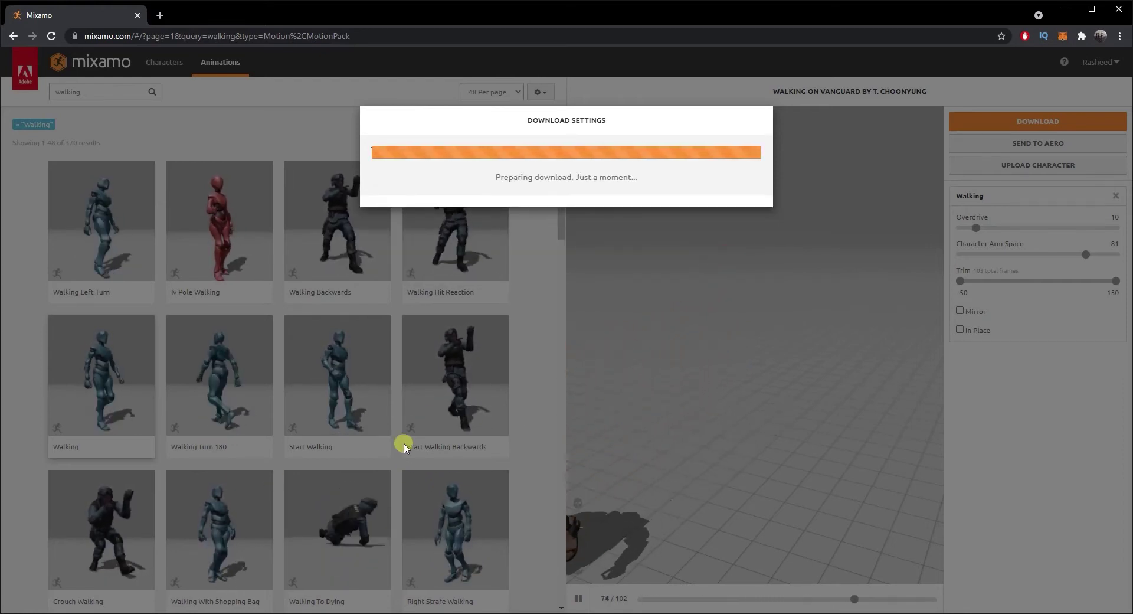
In File Explorer, extract the Walking archive to G:\Downloads\Mixamo\Walking and select the extracted textures folder and Walking DAE file
key("alt+Tab")
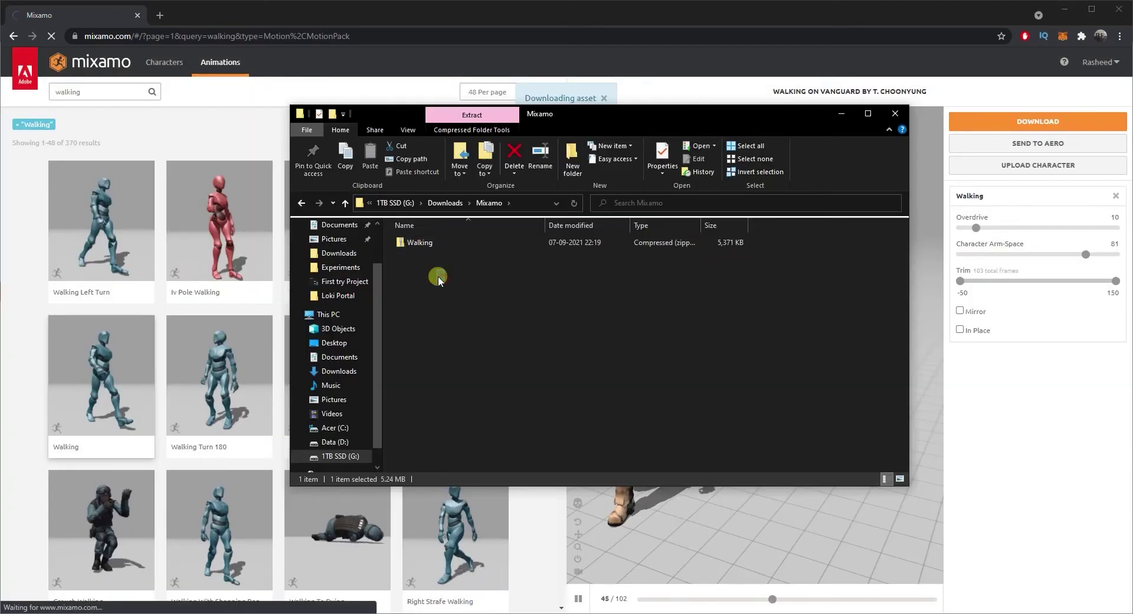
left_click_drag(443, 278, 420, 246)
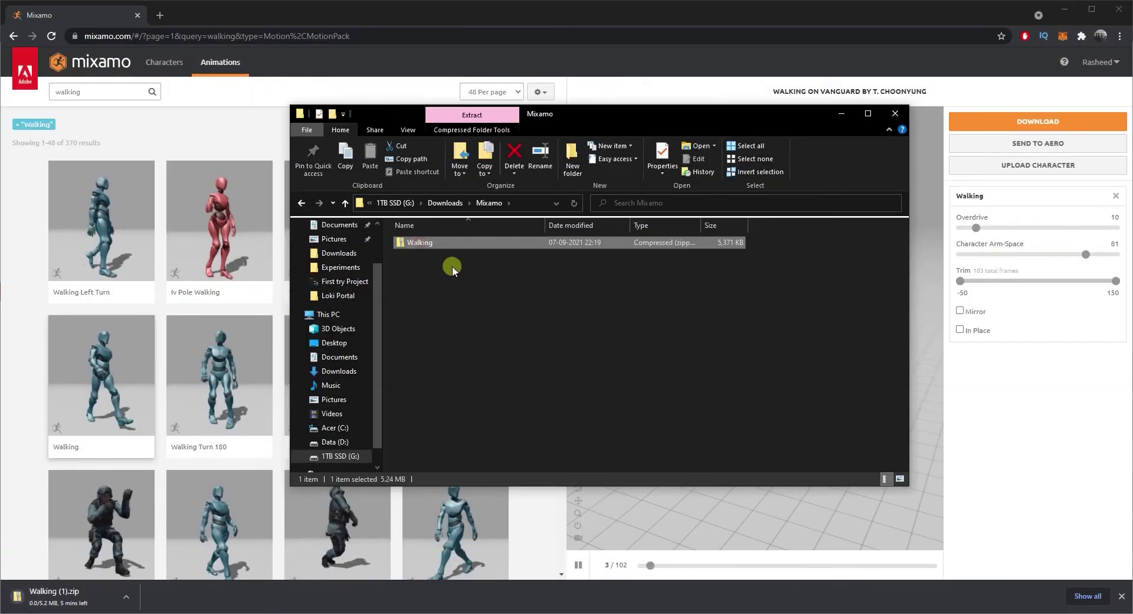
right_click(426, 245)
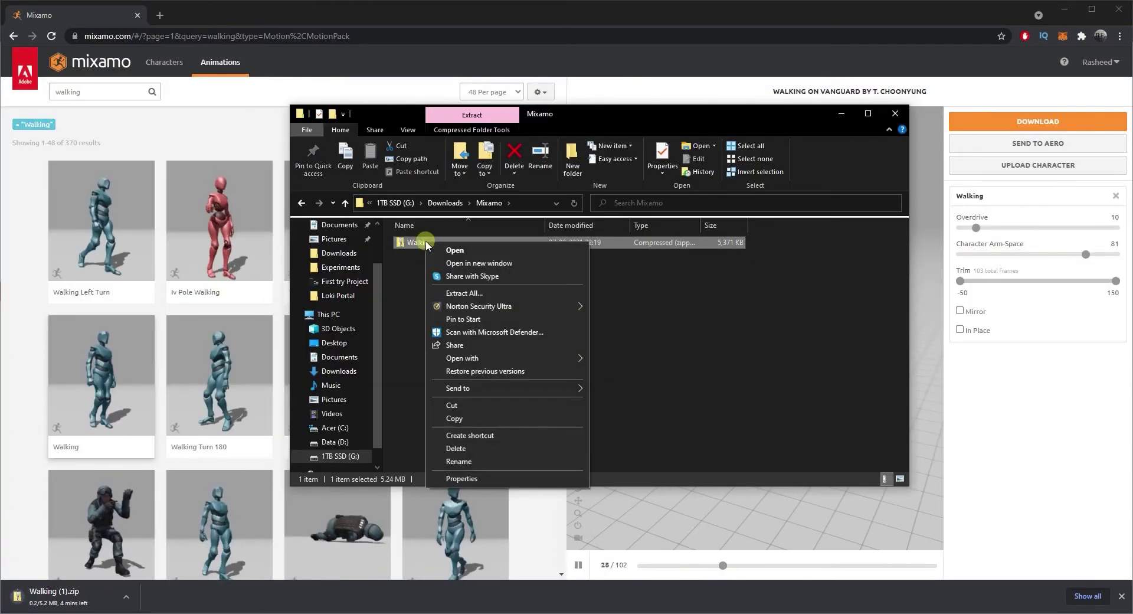
left_click(478, 295)
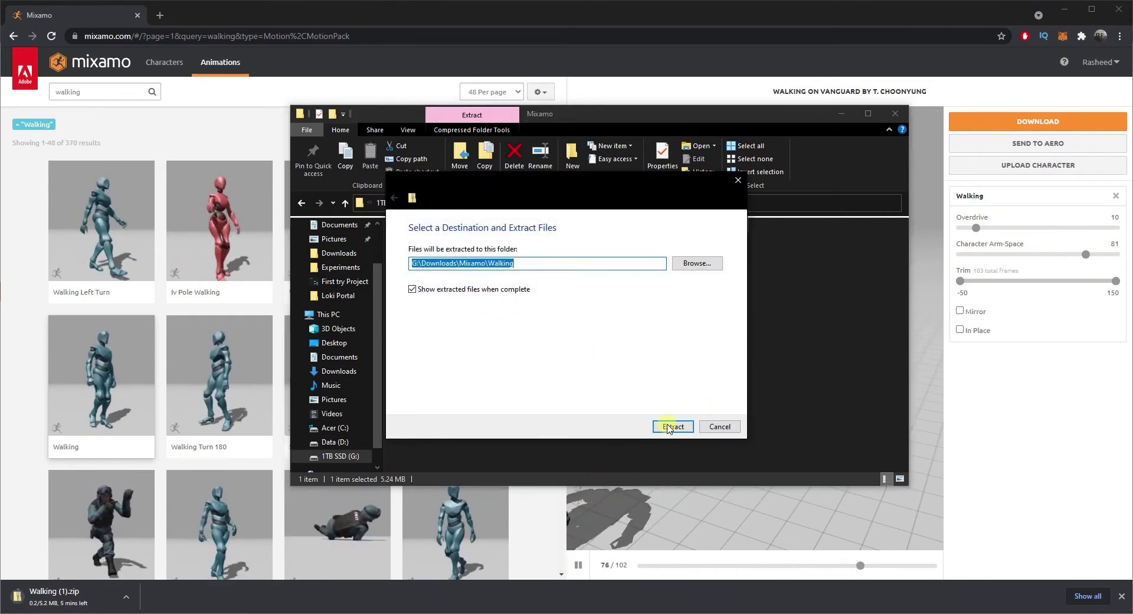
left_click(673, 426)
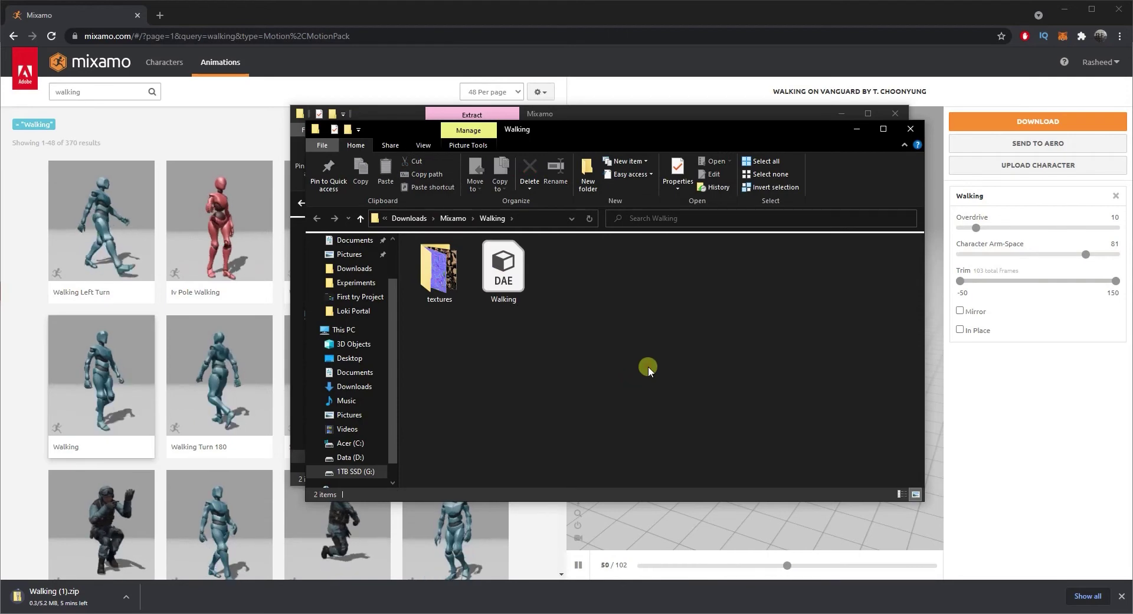
left_click_drag(648, 367, 443, 266)
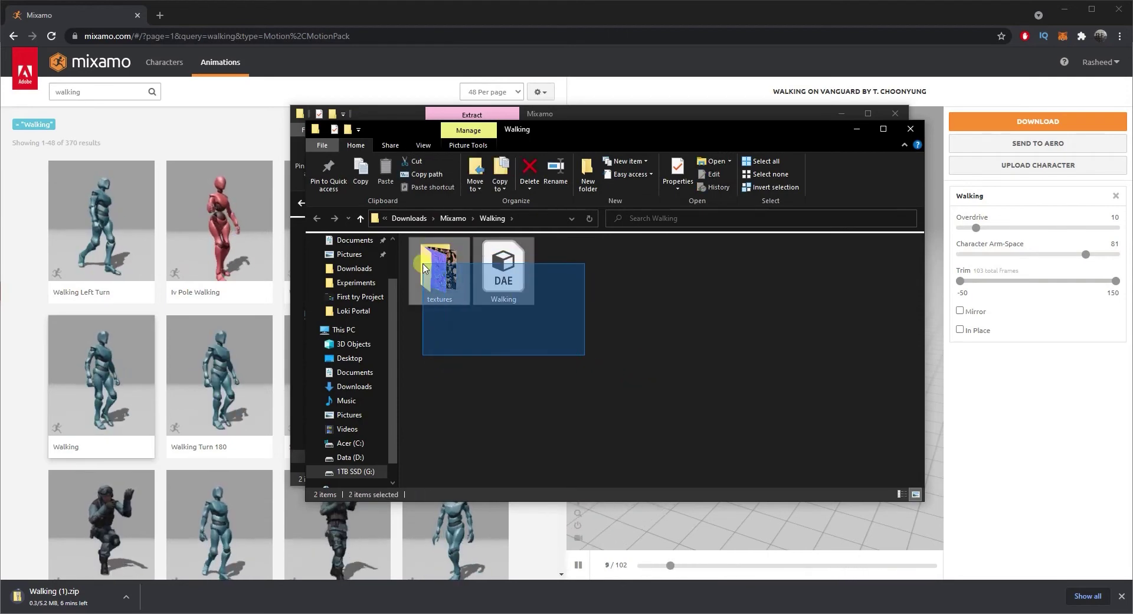
left_click_drag(423, 266, 423, 266)
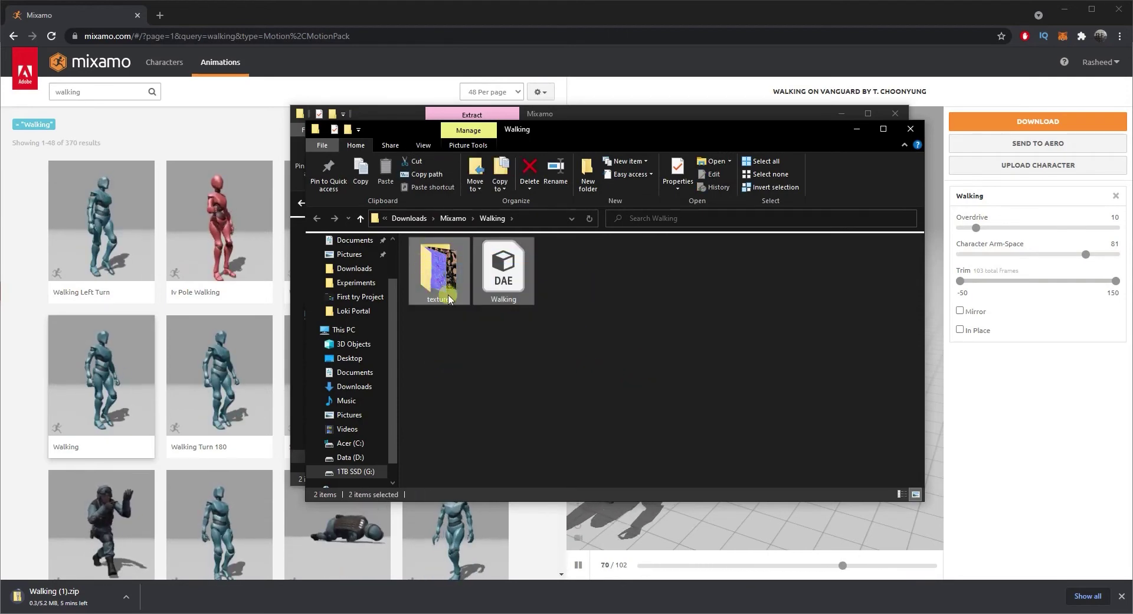
Deselect the extracted textures folder and Walking DAE file, and switch to Blender
left_click_drag(590, 324, 462, 282)
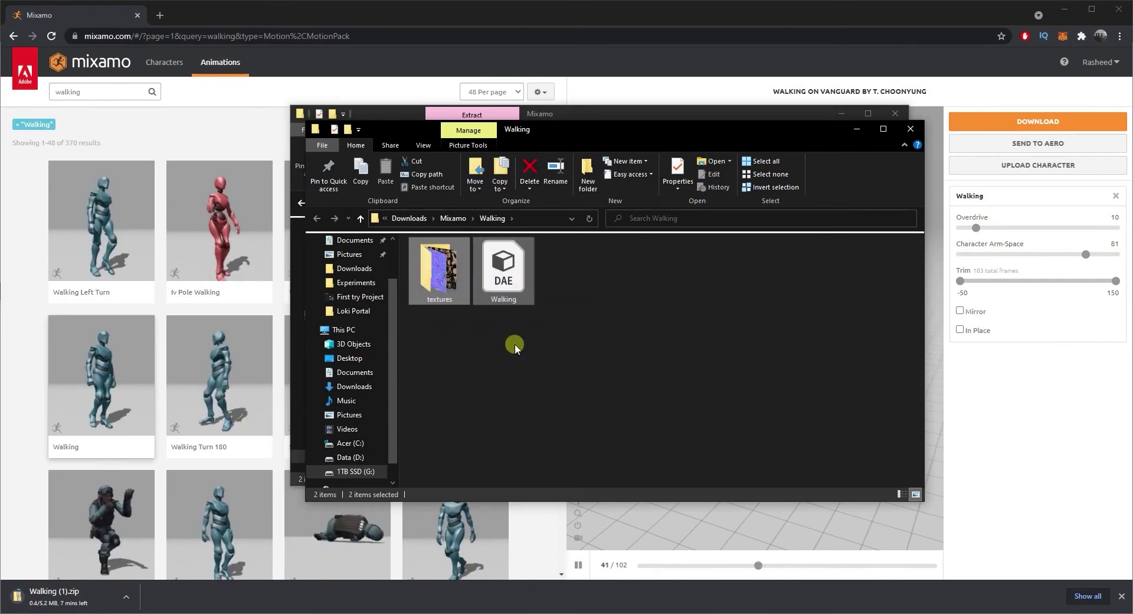
left_click(515, 345)
mouse_move(454, 612)
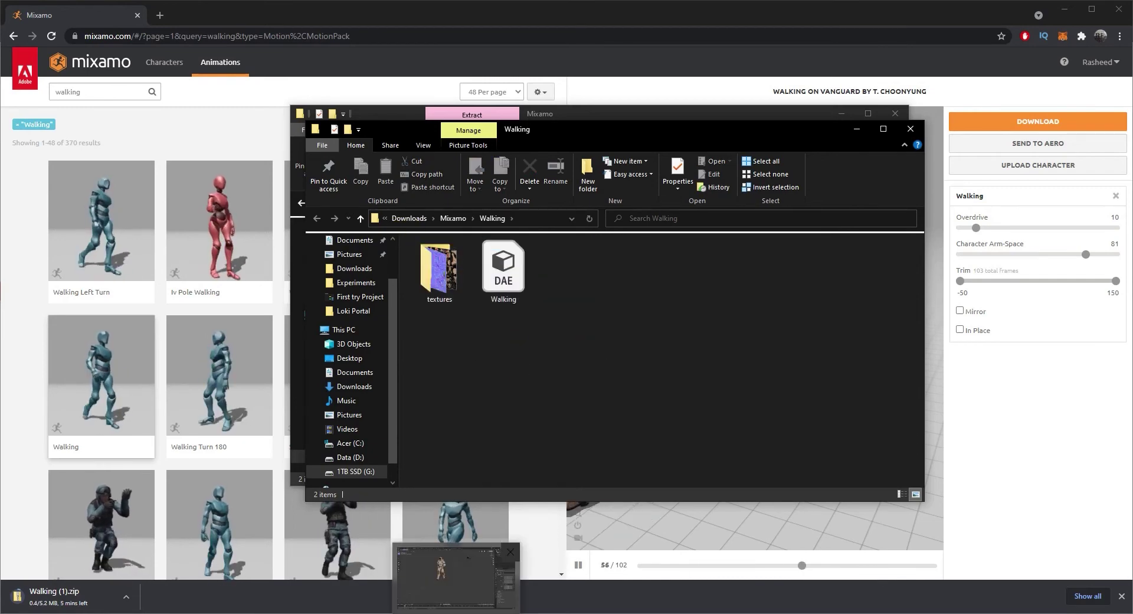
left_click(436, 572)
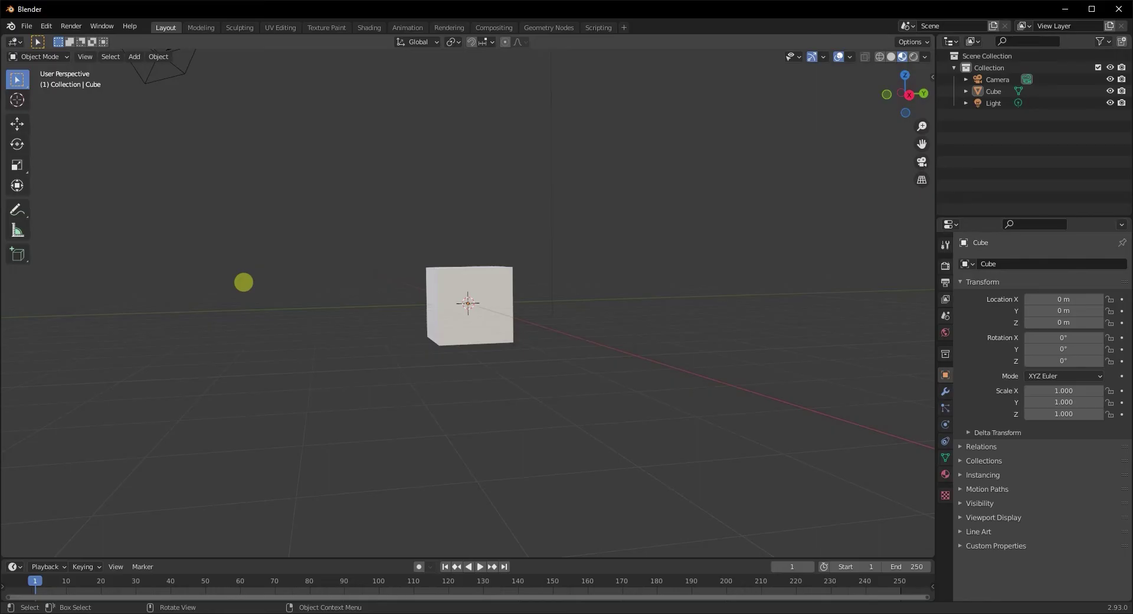
Start a new default scene without saving the changes to the untitled file
middle_click_drag(278, 268, 41, 40)
mouse_move(367, 331)
middle_mouse_down()
mouse_move(335, 336)
mouse_move(348, 338)
middle_mouse_up()
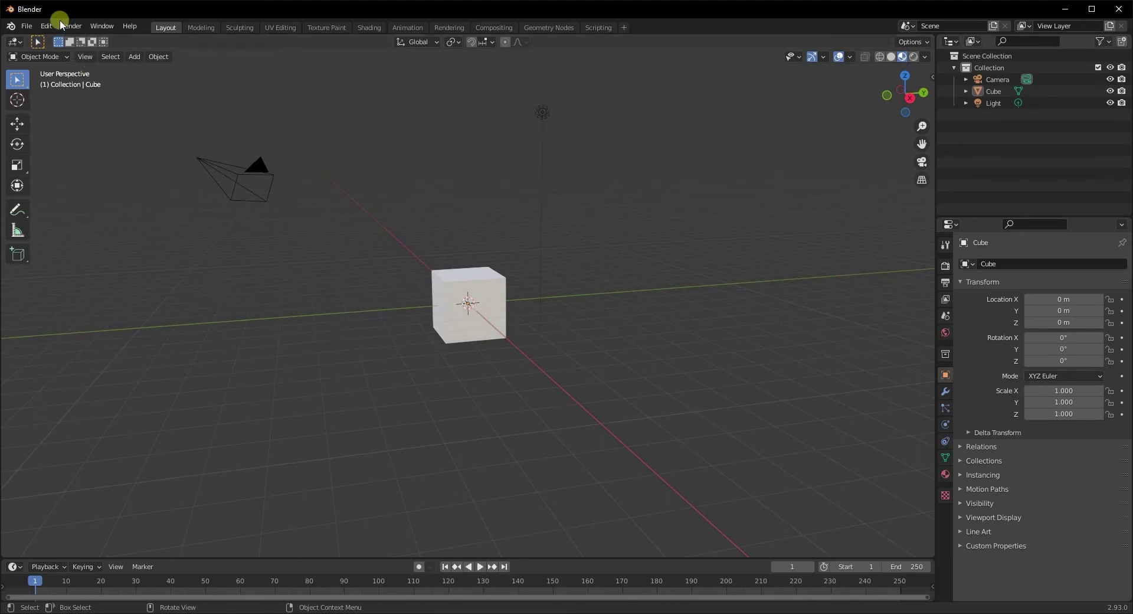
left_click(26, 26)
mouse_move(41, 39)
left_click(193, 40)
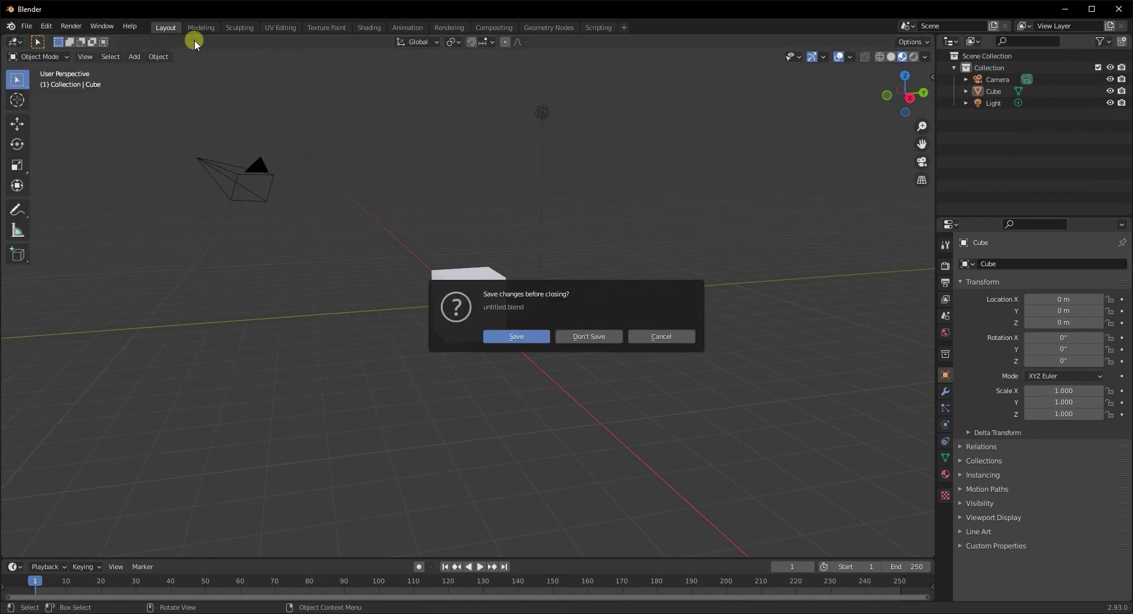
left_click(608, 339)
middle_click_drag(579, 360, 484, 363)
left_click(903, 56)
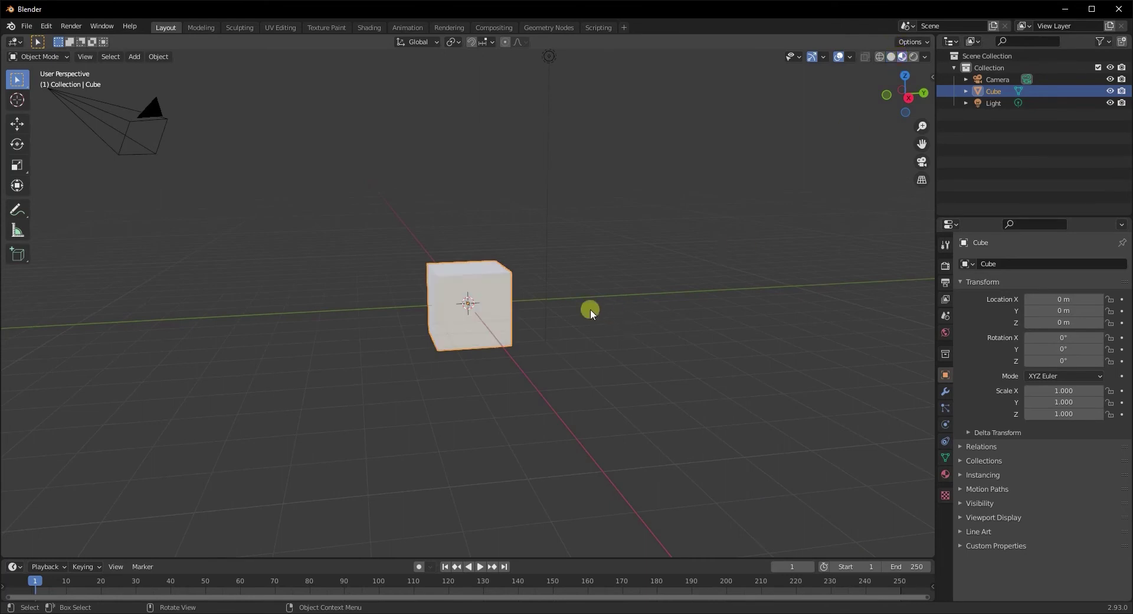
middle_click_drag(589, 311, 568, 306)
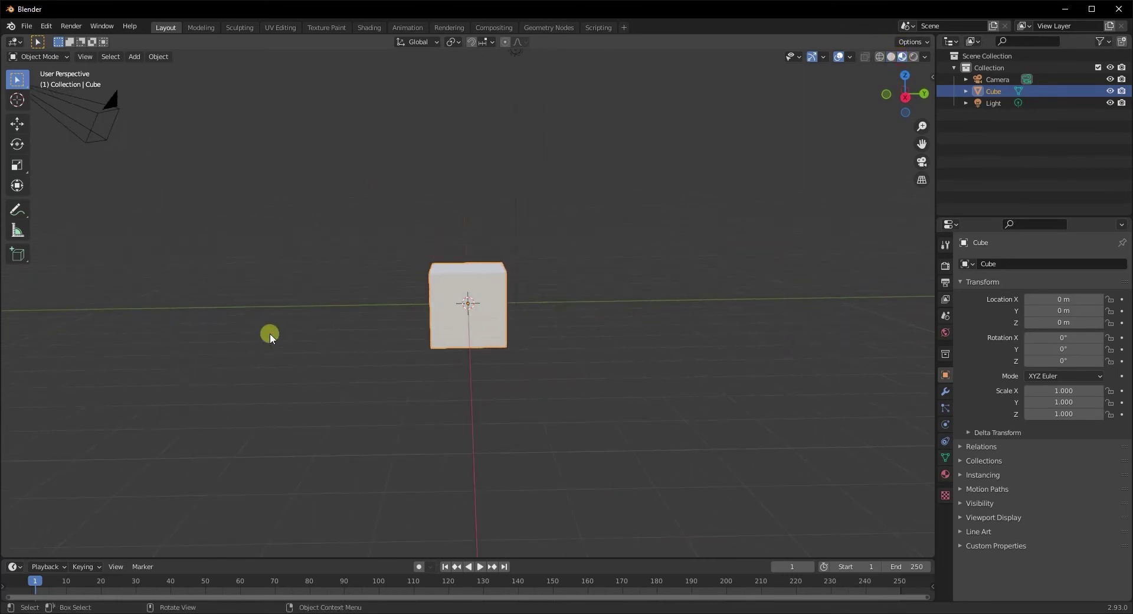
Import the Collada file Walking.dae from G:\Downloads\Mixamo\Walking with the import options left unchecked
left_click(26, 28)
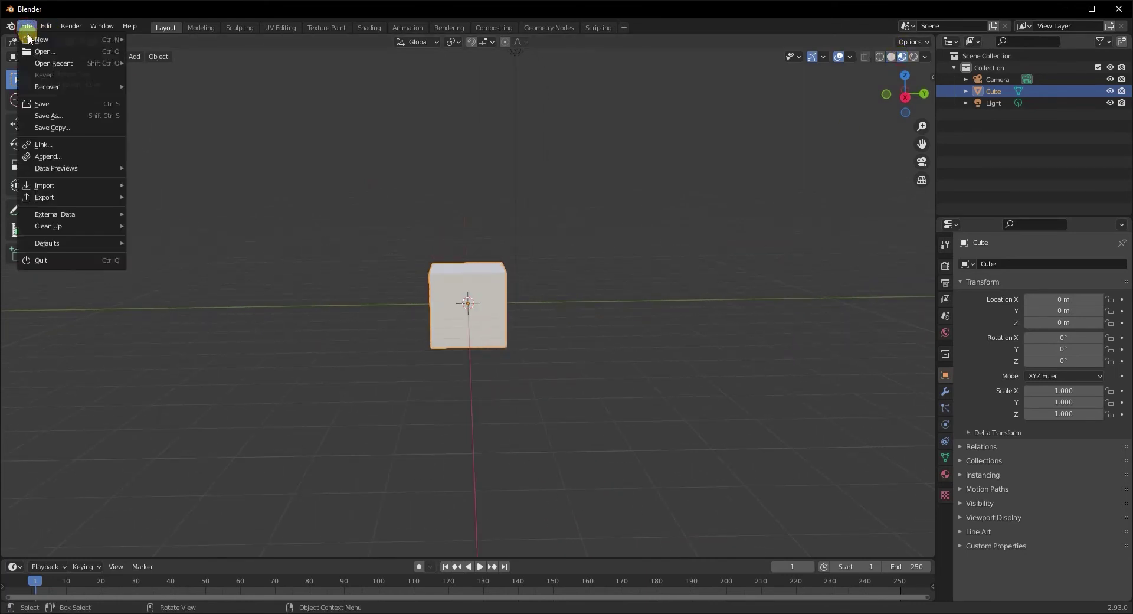
mouse_move(65, 185)
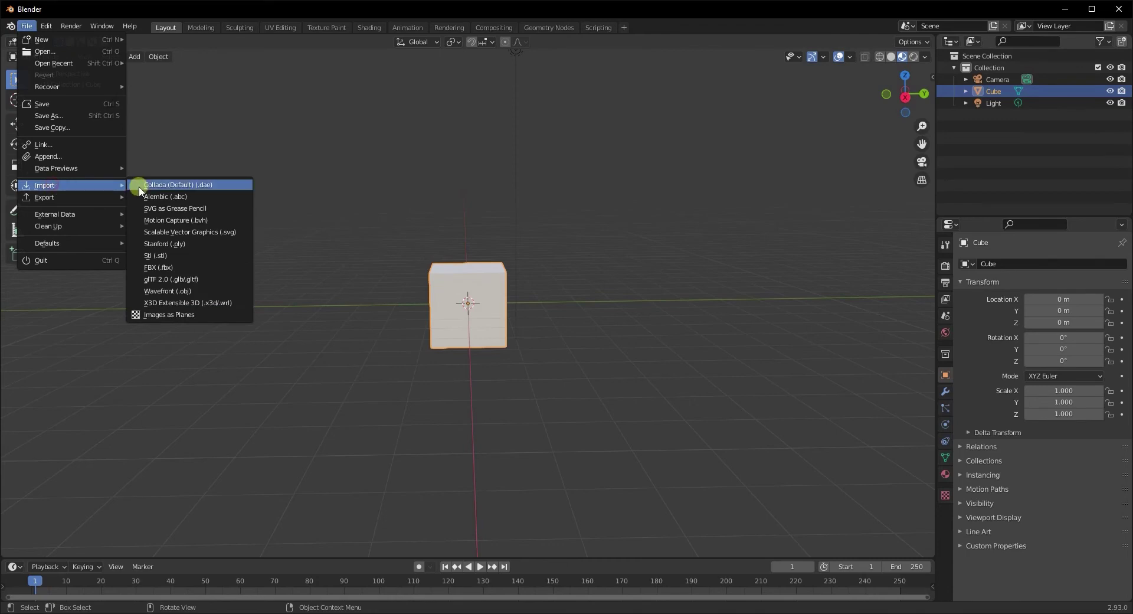
left_click(210, 186)
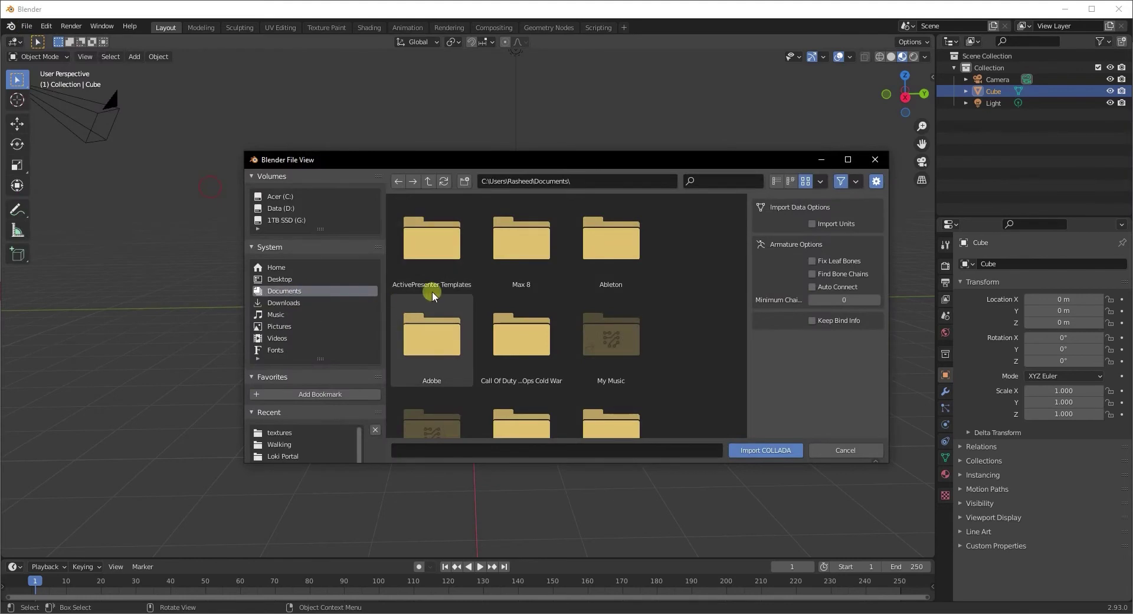
left_click(294, 221)
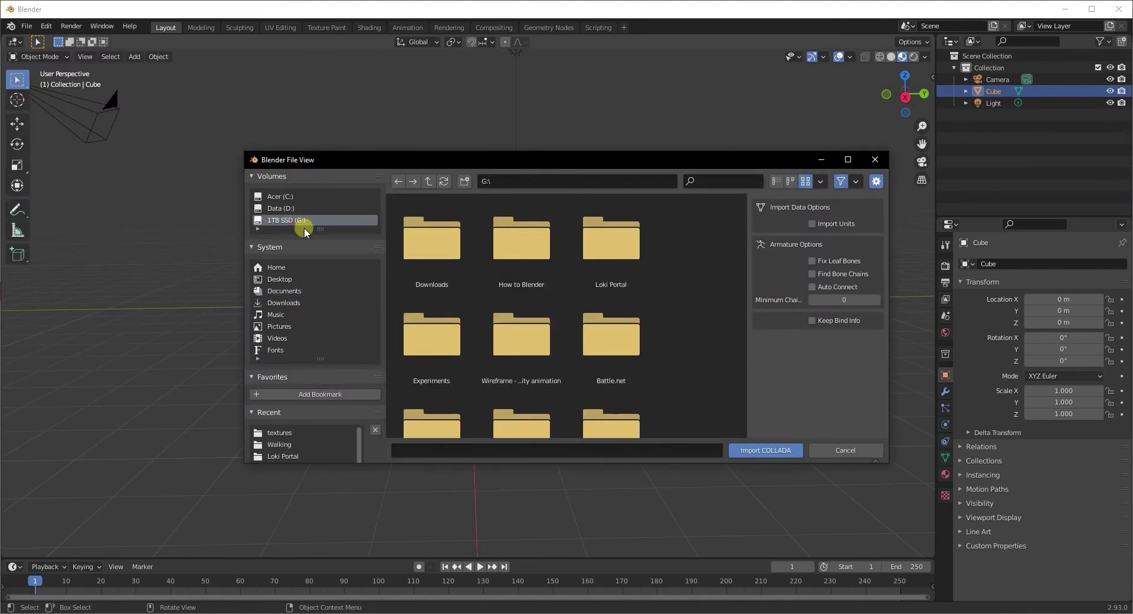
double_click(416, 266)
double_click(432, 265)
double_click(437, 251)
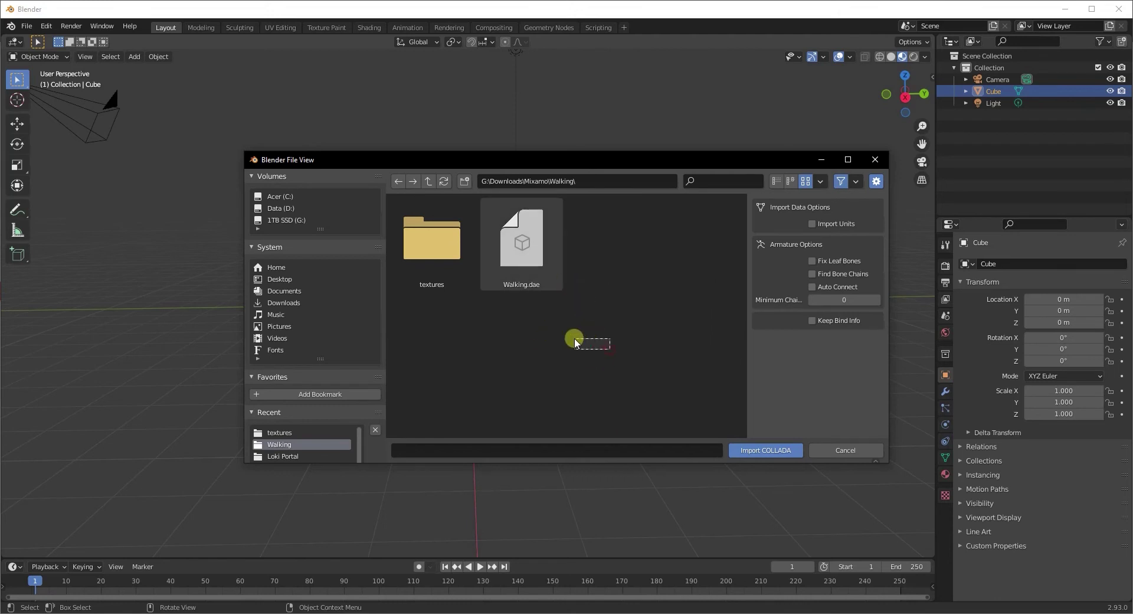
left_click(534, 264)
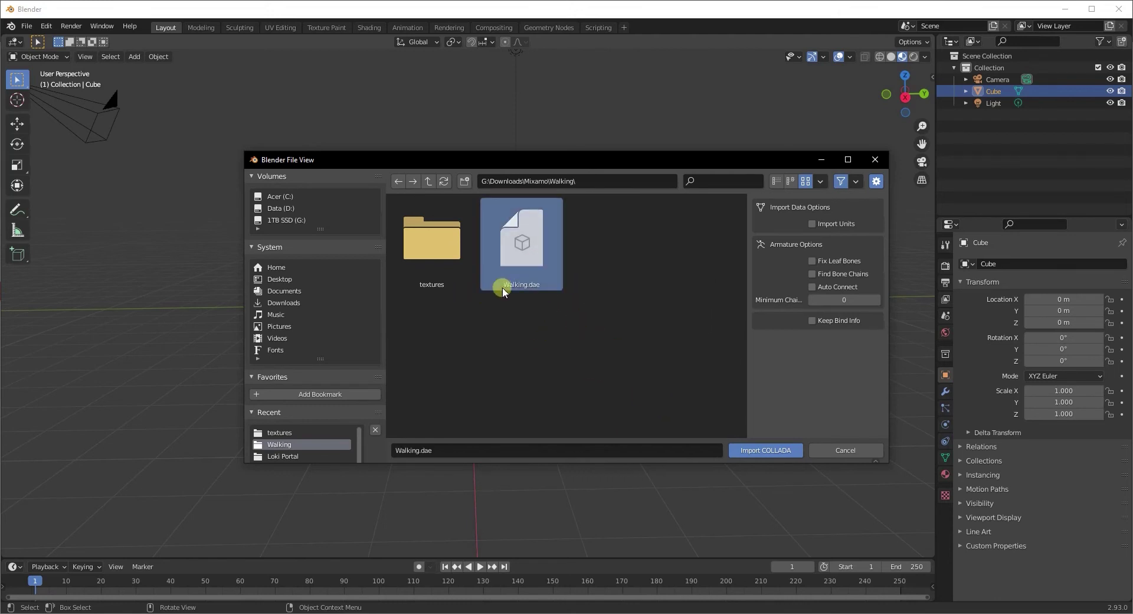
left_click(766, 452)
Delete the default cube that overlaps the imported character
scroll(573, 387, "up", 4)
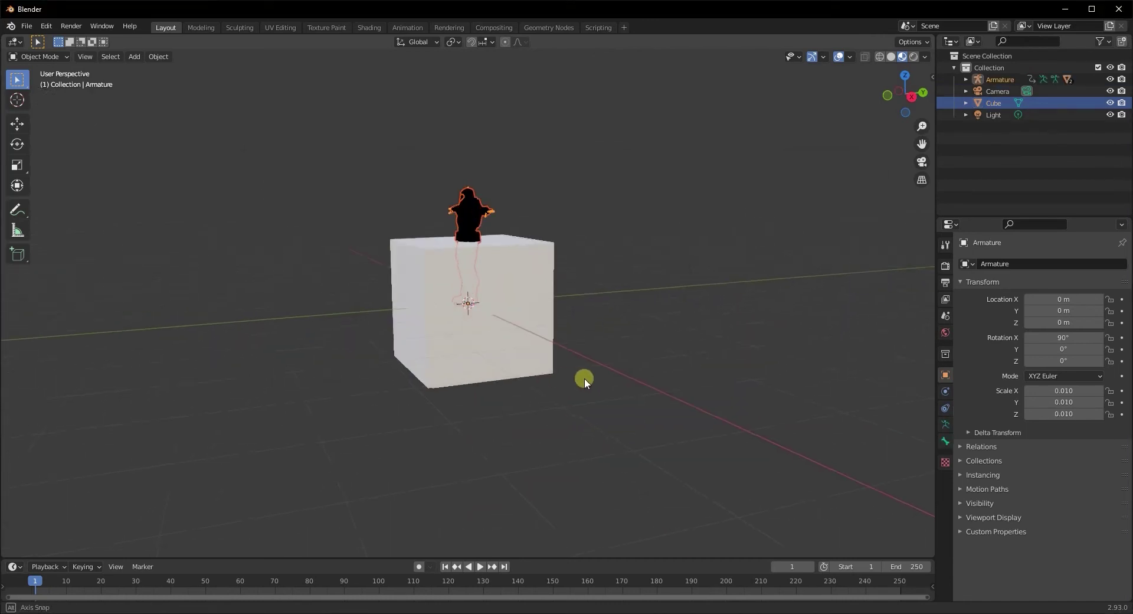
key("Delete")
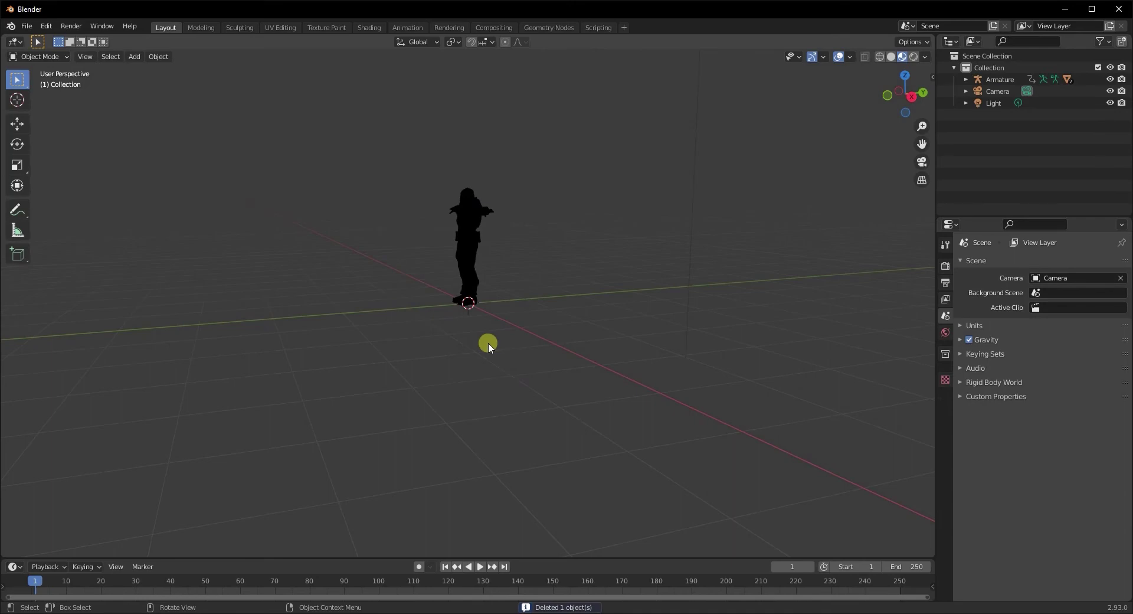
scroll(482, 330, "up", 3)
mouse_move(476, 320)
middle_mouse_down()
mouse_move(535, 329)
mouse_move(476, 331)
mouse_move(380, 106)
middle_mouse_up()
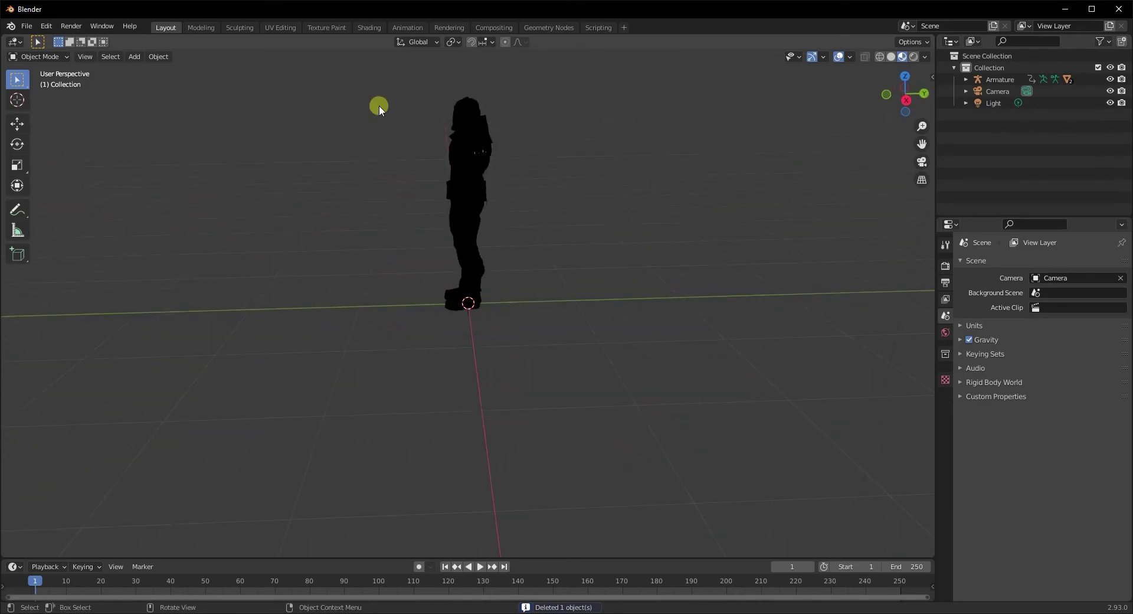
In the Shading workspace, replace the Vanguard mesh's VanguardBodyMat material with a new one and select its Principled BSDF node
left_click(369, 27)
middle_click_drag(604, 277, 583, 264)
left_click(583, 264)
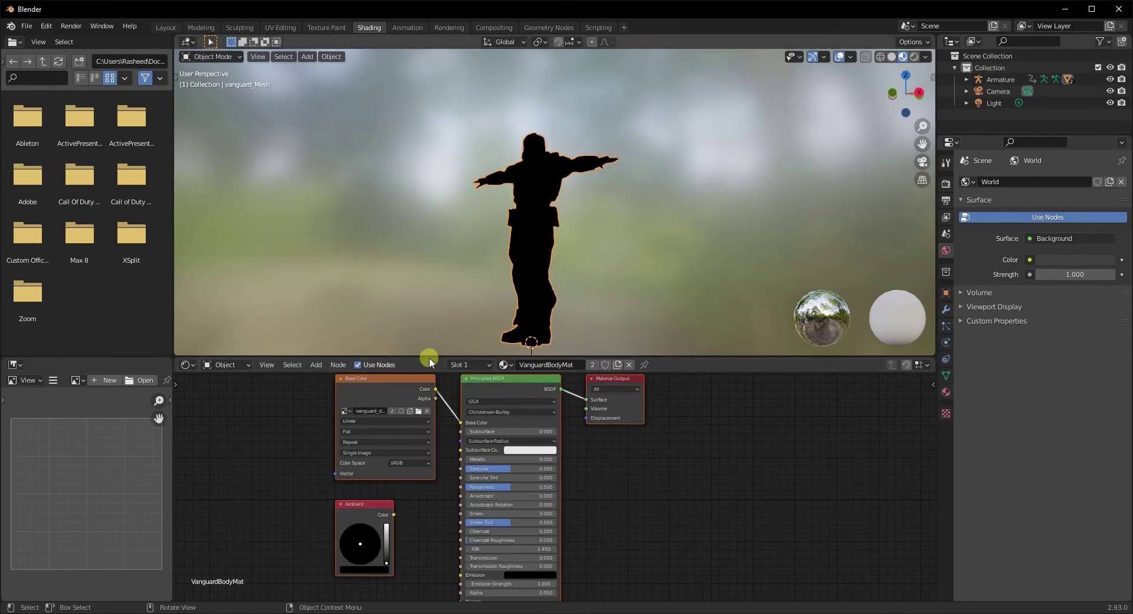
middle_click_drag(555, 484, 630, 533)
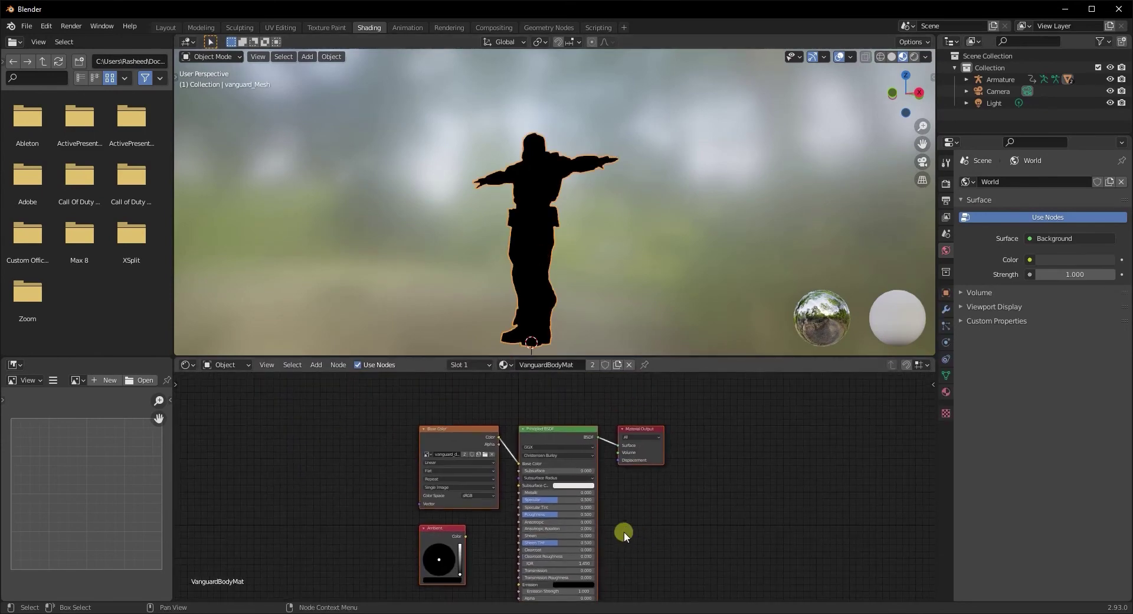
left_click(629, 364)
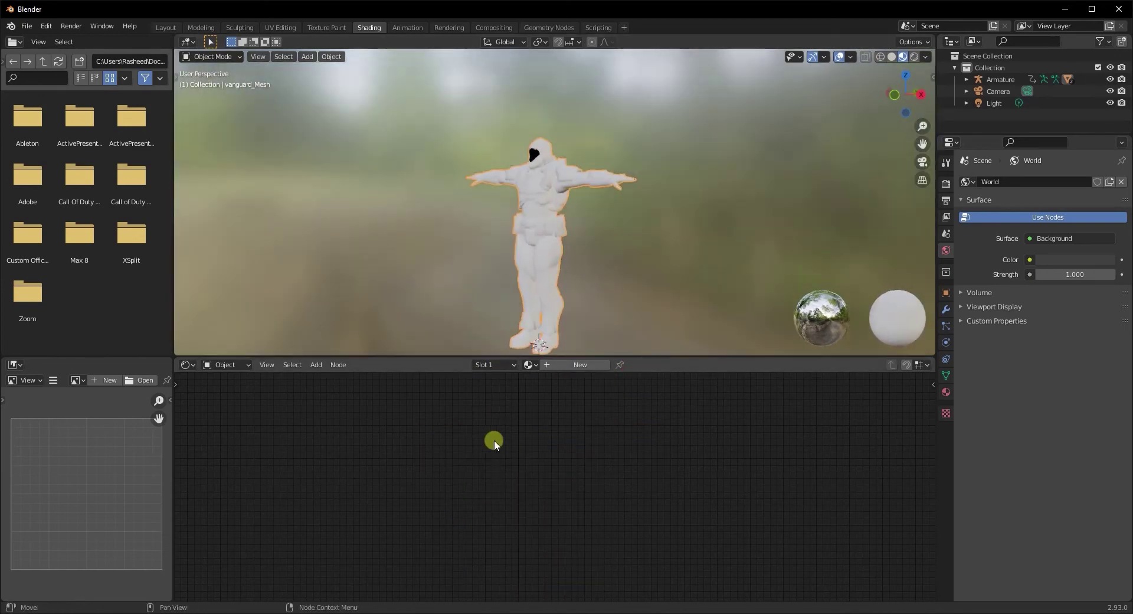
left_click(560, 364)
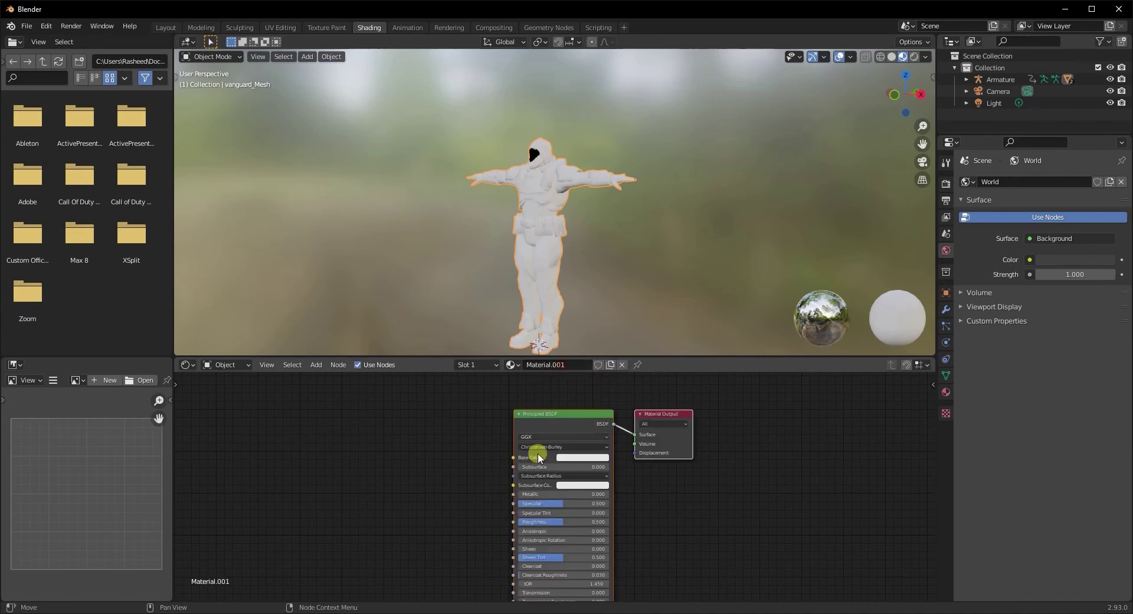
left_click_drag(554, 422, 593, 422)
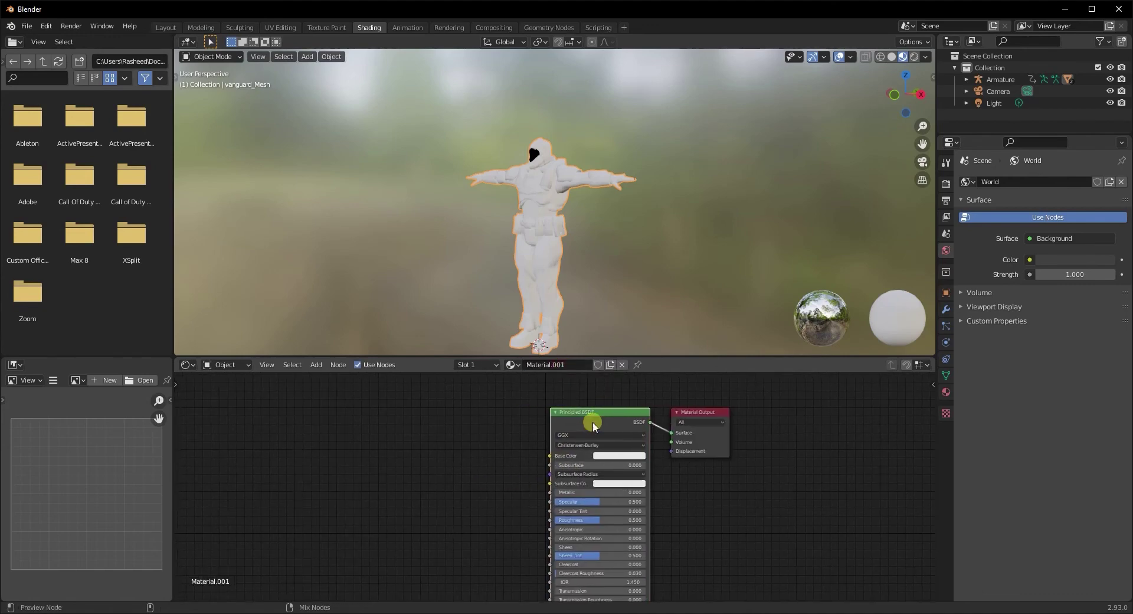
Search the add-on preferences for "node" and check whether Node Wrangler is enabled
key("ctrl+shift+t")
left_click(45, 27)
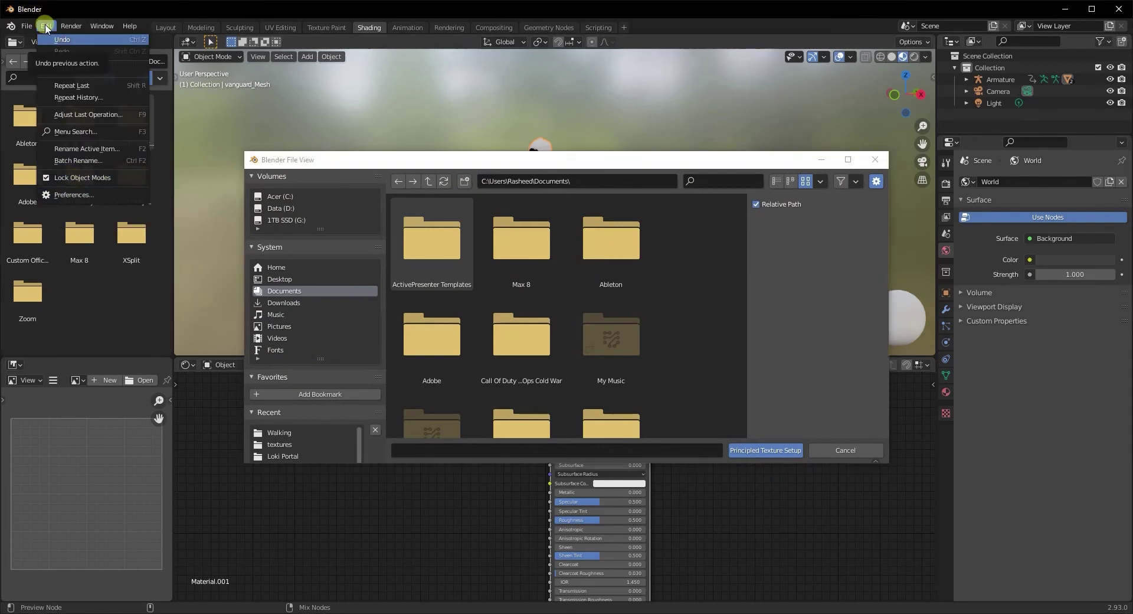
left_click(45, 26)
left_click(46, 26)
left_click(73, 195)
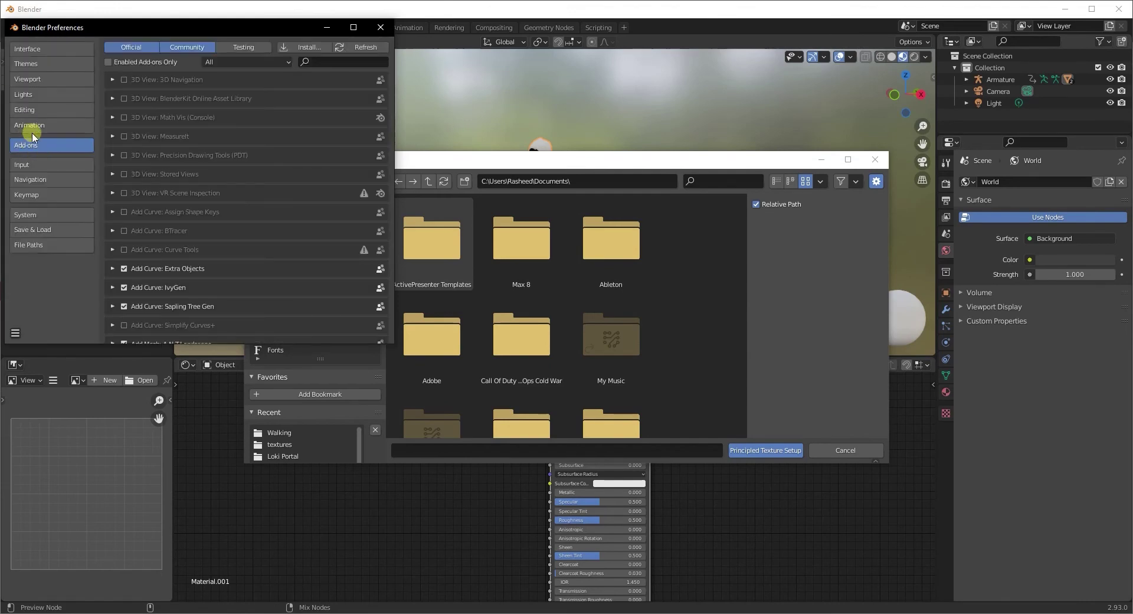
type("node")
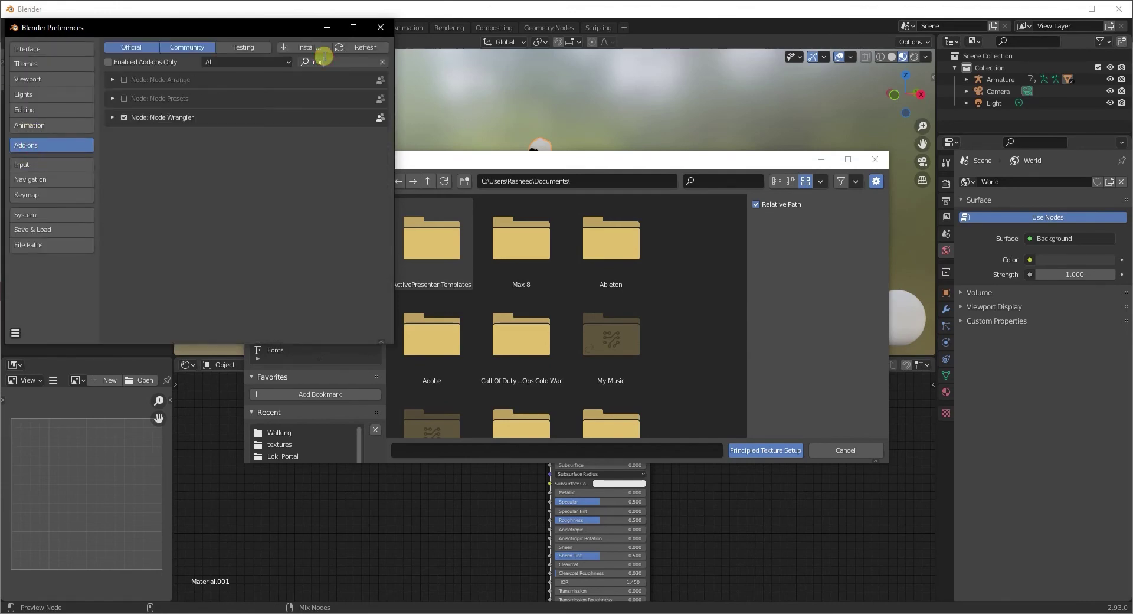
left_click(384, 32)
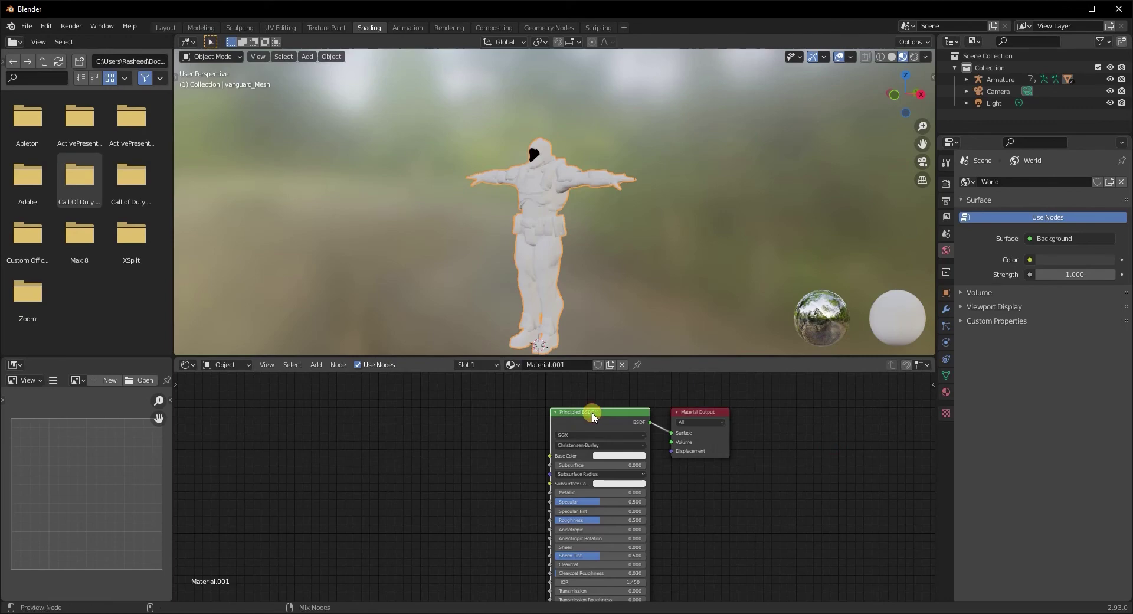
Run Node Wrangler's Principled Texture Setup with vanguard_diffuse.png, vanguard_normal.png and vanguard_specular.png from the Walking textures folder
key("ctrl+shift+t")
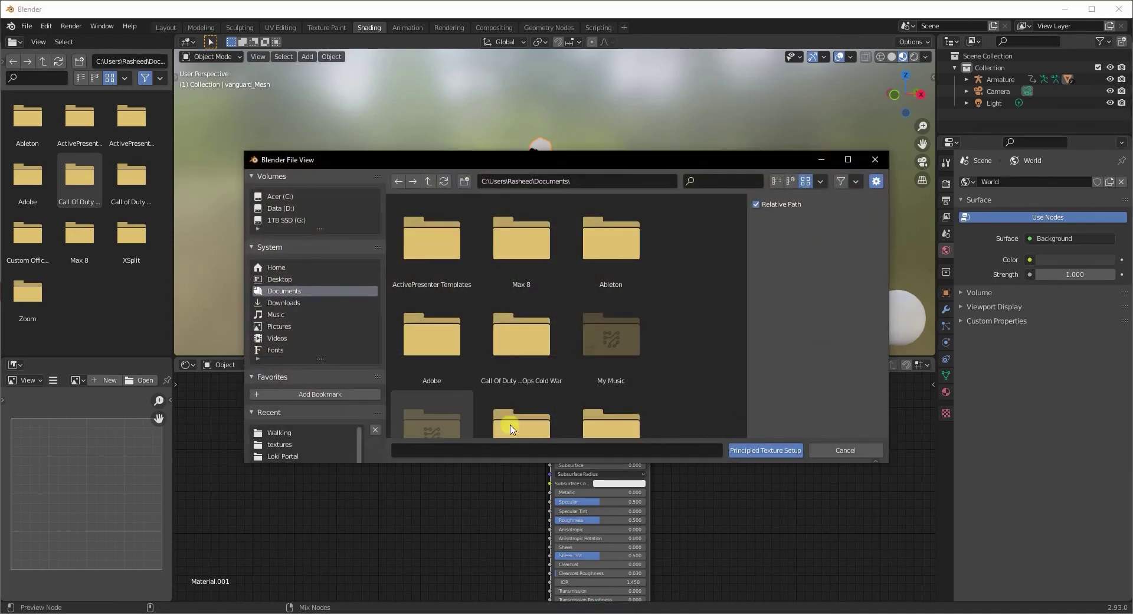
left_click(282, 219)
left_click(427, 260)
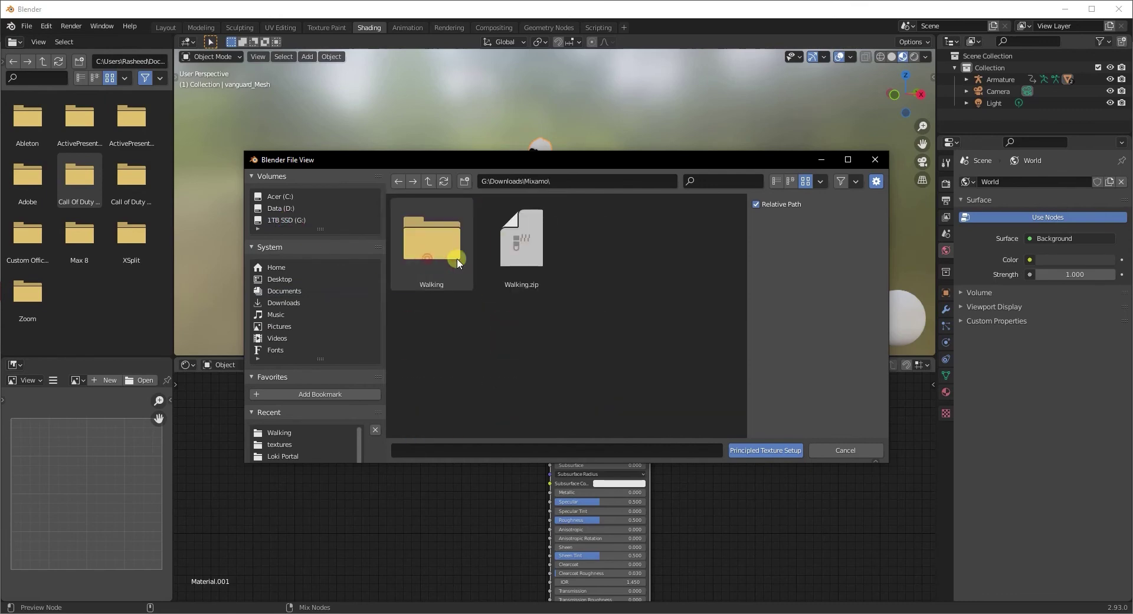
left_click(422, 251)
double_click(422, 250)
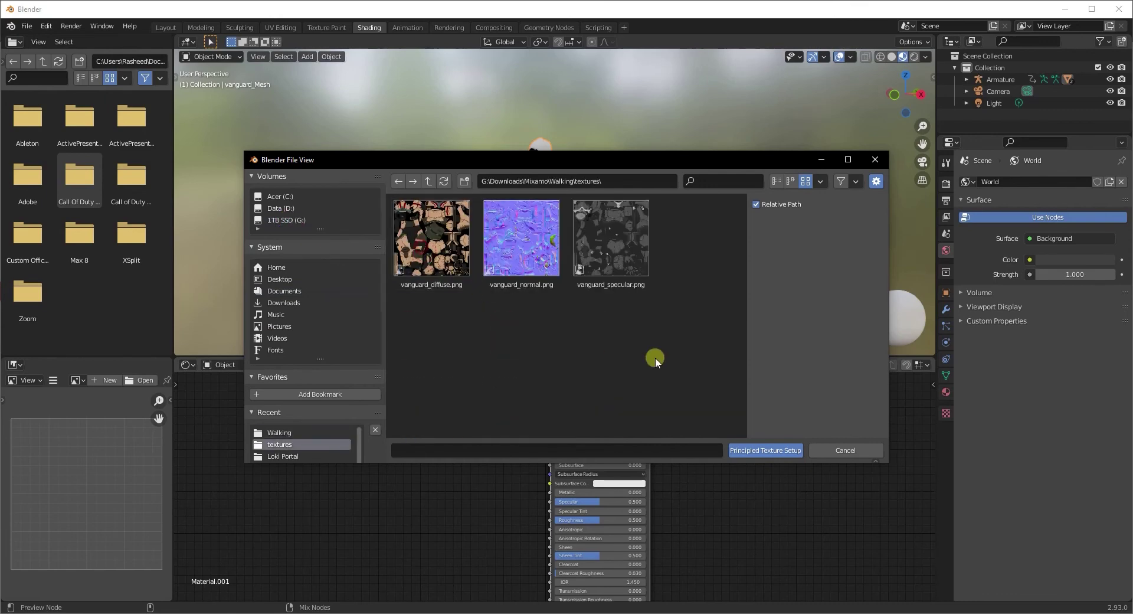
left_click_drag(652, 359, 392, 226)
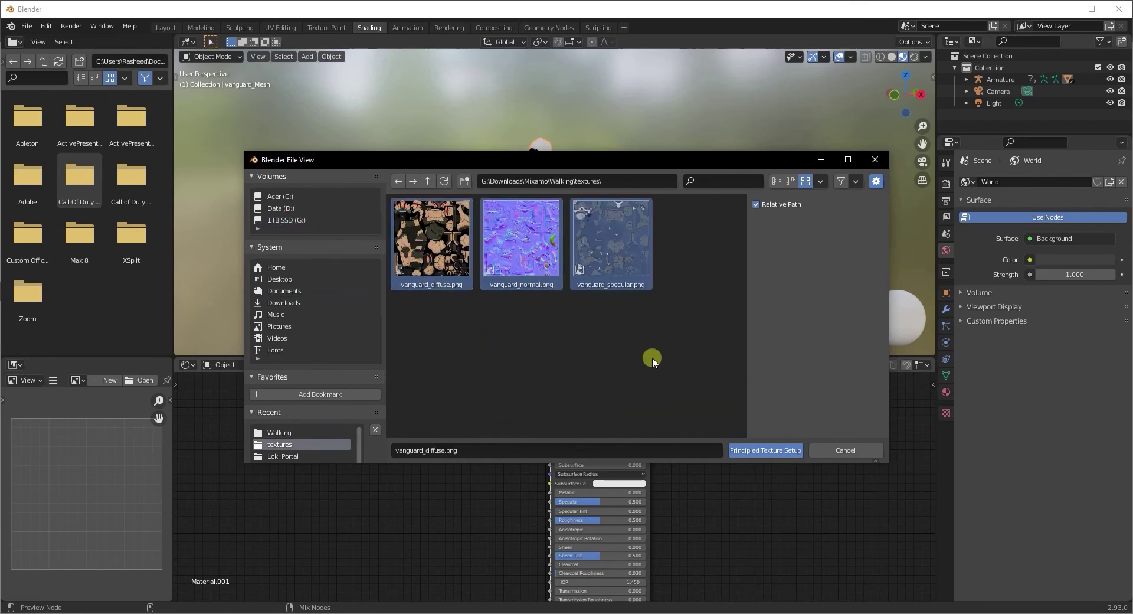
left_click_drag(652, 354, 468, 309)
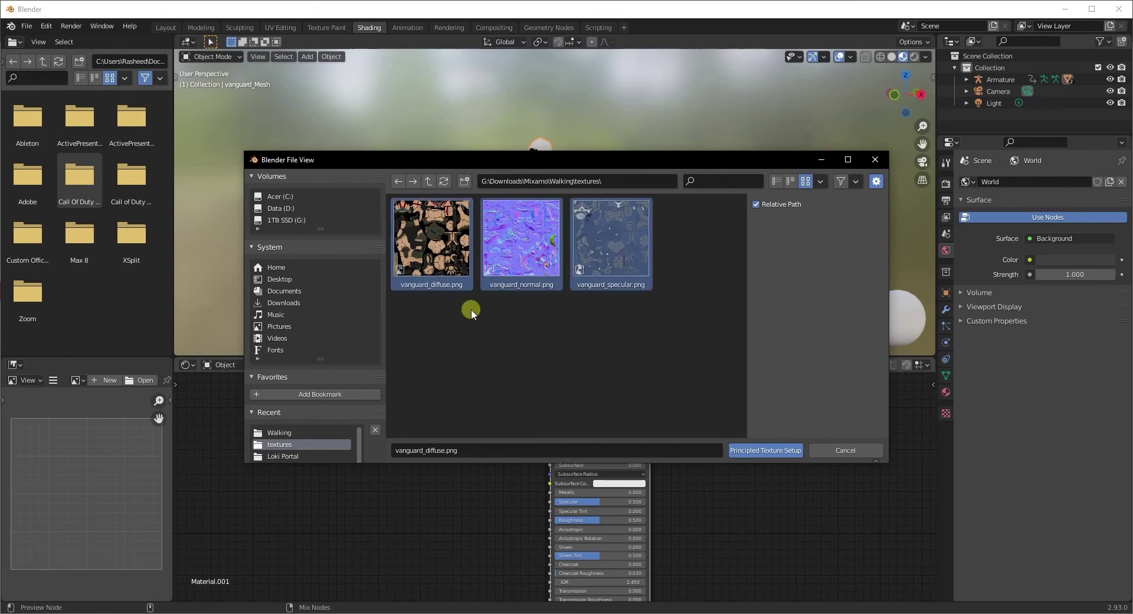
left_click(756, 451)
Examine the character's material node setup and the textured Vanguard model from several angles
scroll(445, 458, "down", 4)
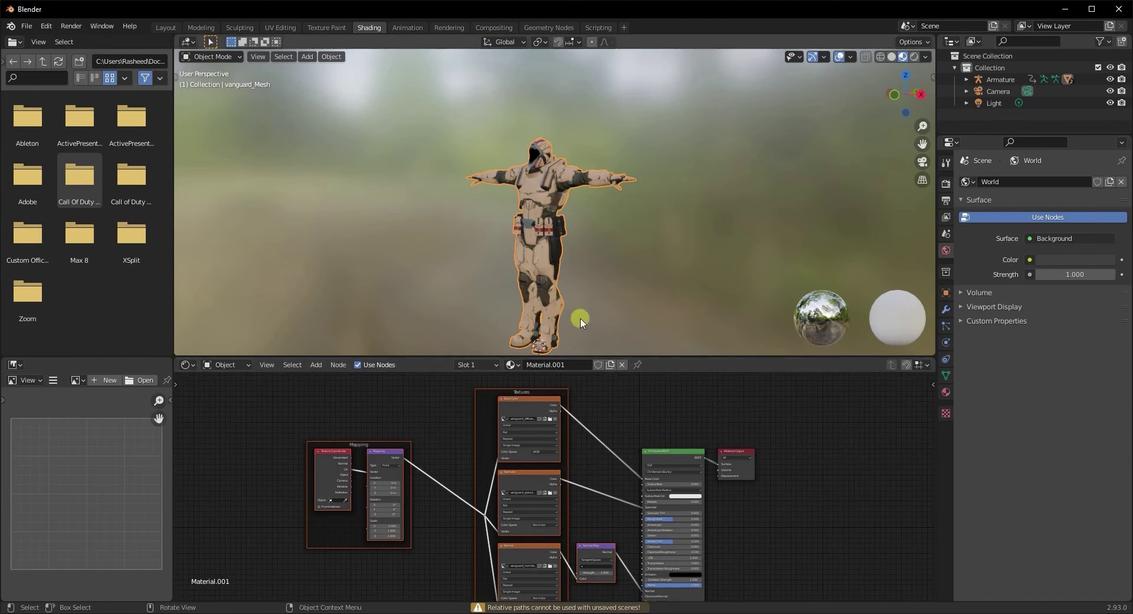
scroll(580, 319, "up", 1)
left_click_drag(253, 384, 607, 586)
middle_click_drag(647, 263, 595, 267)
left_click(594, 269)
middle_click_drag(501, 288, 604, 272)
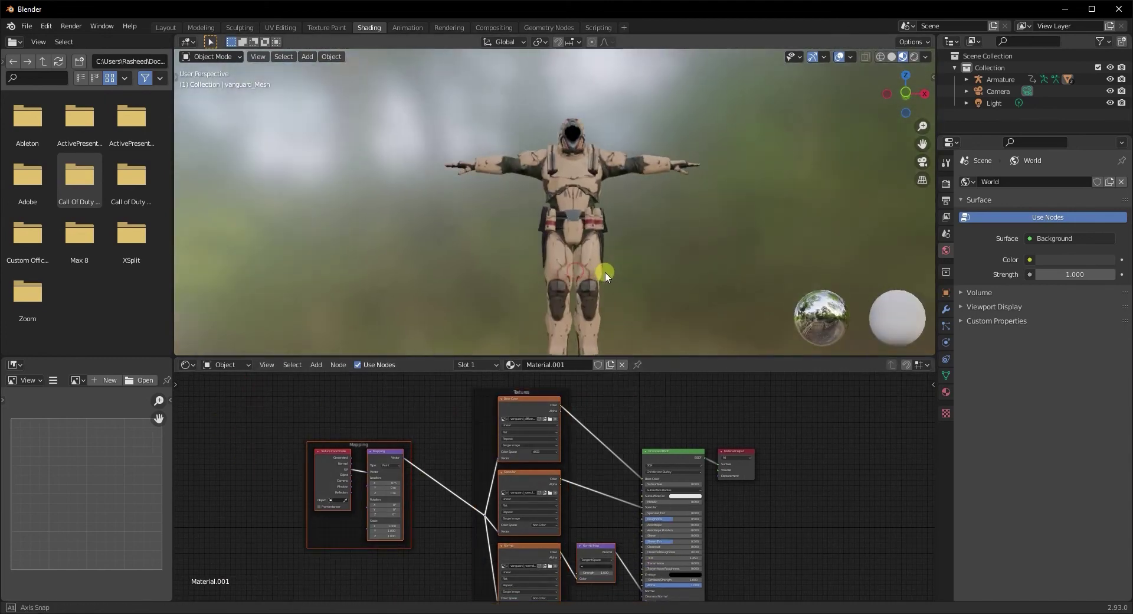
scroll(571, 286, "up", 4)
scroll(599, 318, "down", 6)
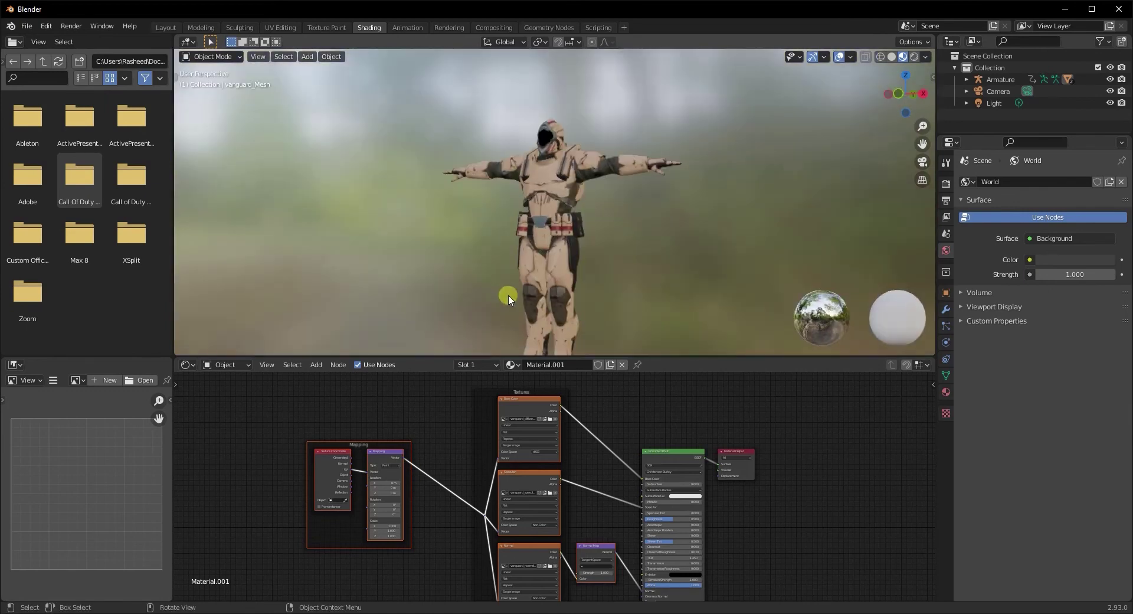
middle_click_drag(531, 304, 490, 307)
scroll(454, 304, "up", 3)
Play the walking animation, view the moving character from another angle, and stop the playback
key("space")
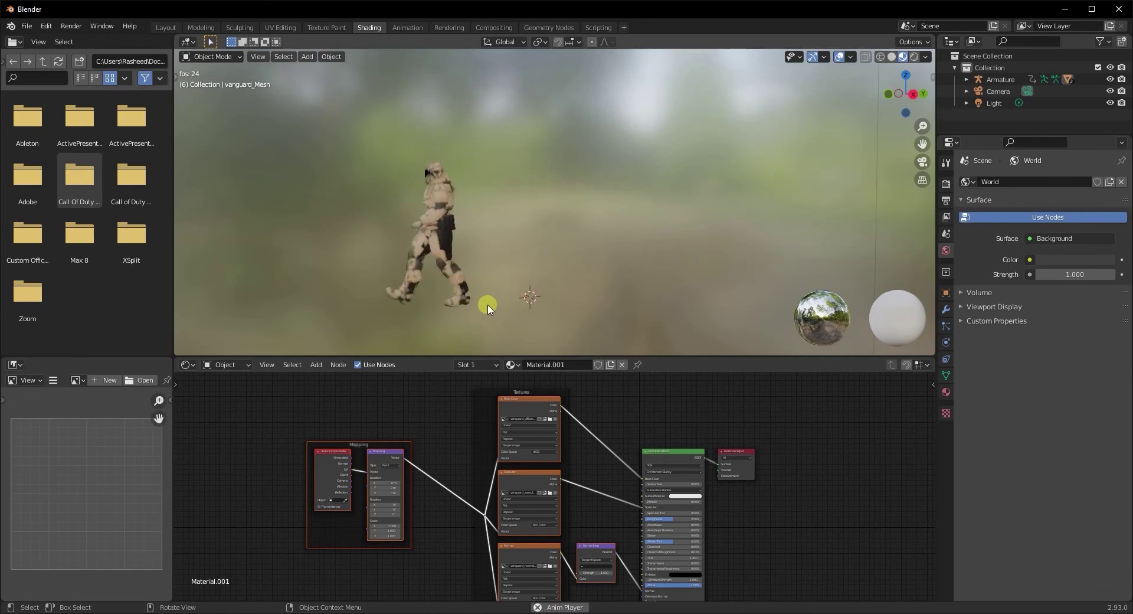
mouse_move(486, 304)
middle_mouse_down()
mouse_move(539, 304)
mouse_move(442, 315)
mouse_move(503, 314)
mouse_move(493, 317)
middle_mouse_up()
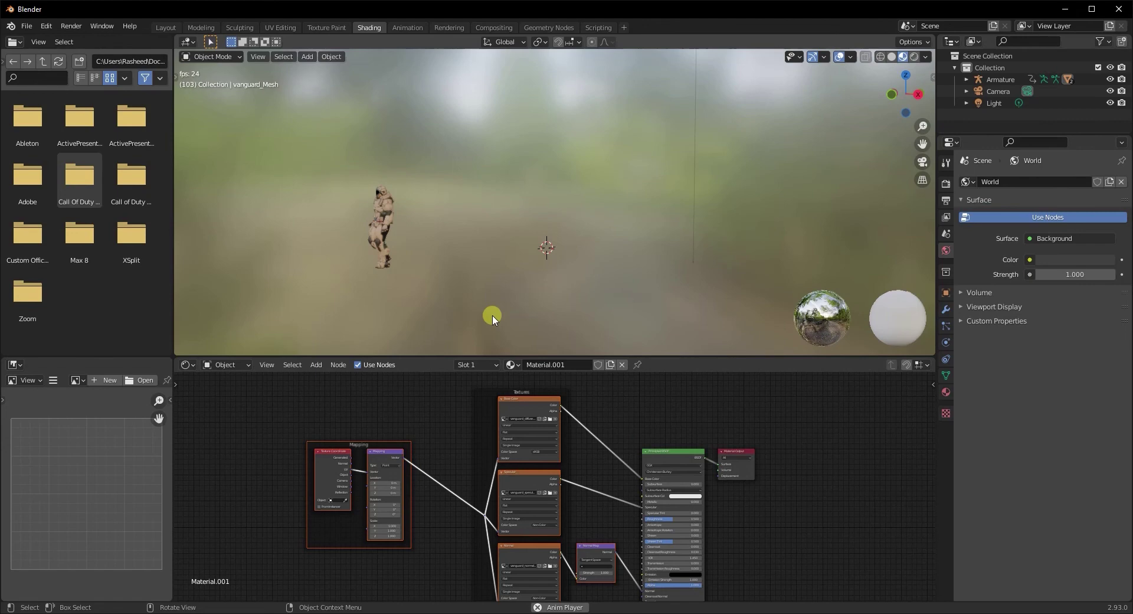
key("space")
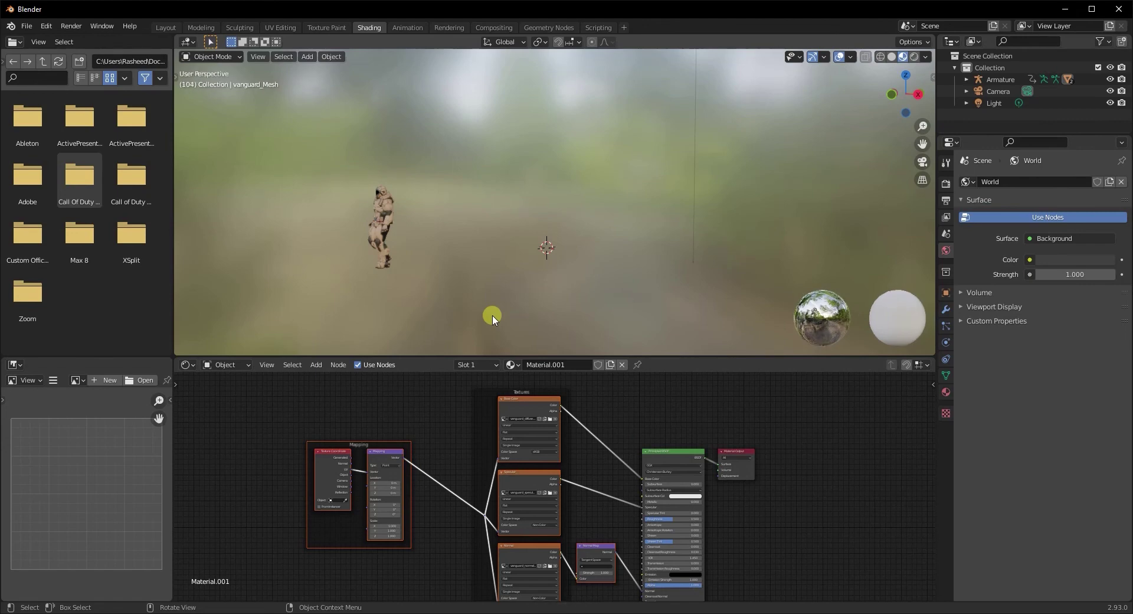